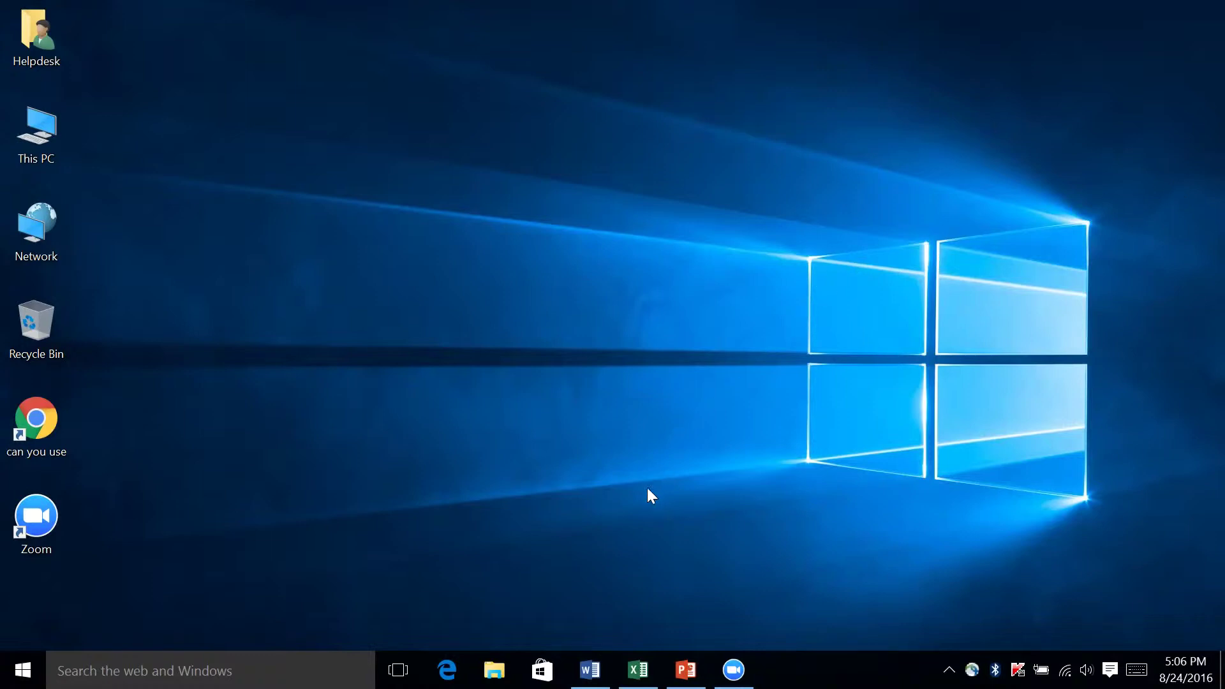
# Restore the Word window showing Document1 with the line 'Hello and welcome!'
pyautogui.click(590, 669)
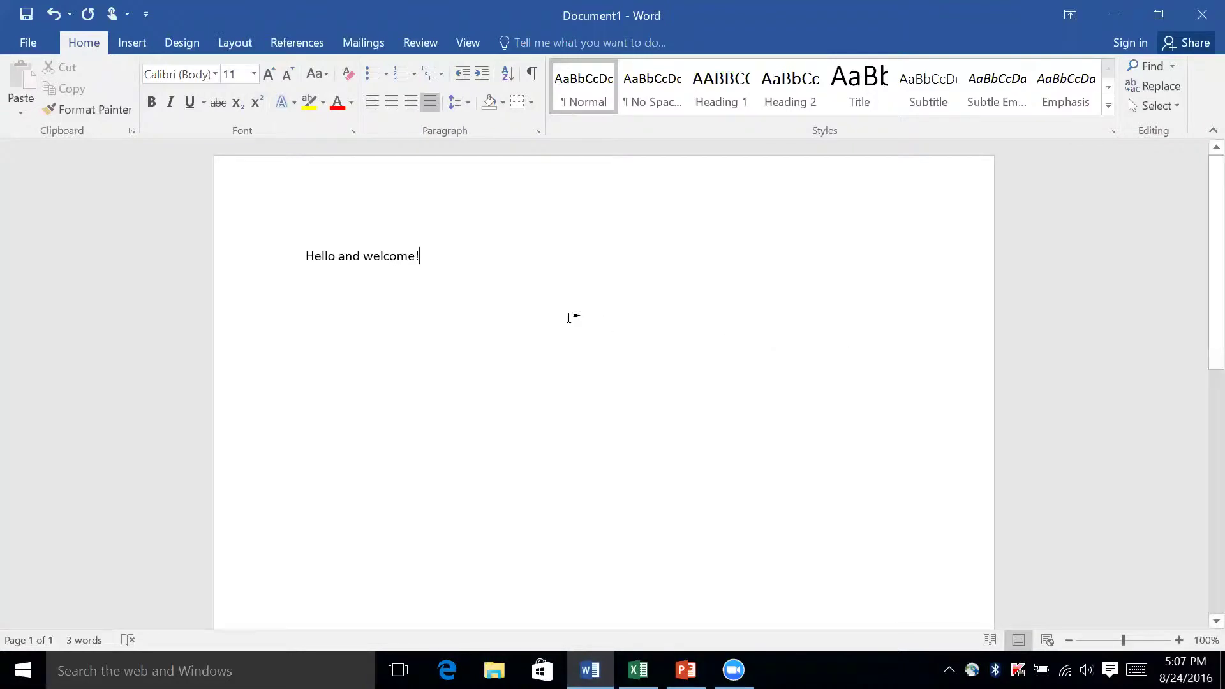
# Select 'Hello' and bring up its shortcut menu with lookup and synonym commands
pyautogui.moveTo(305, 257); pyautogui.dragTo(335, 258)
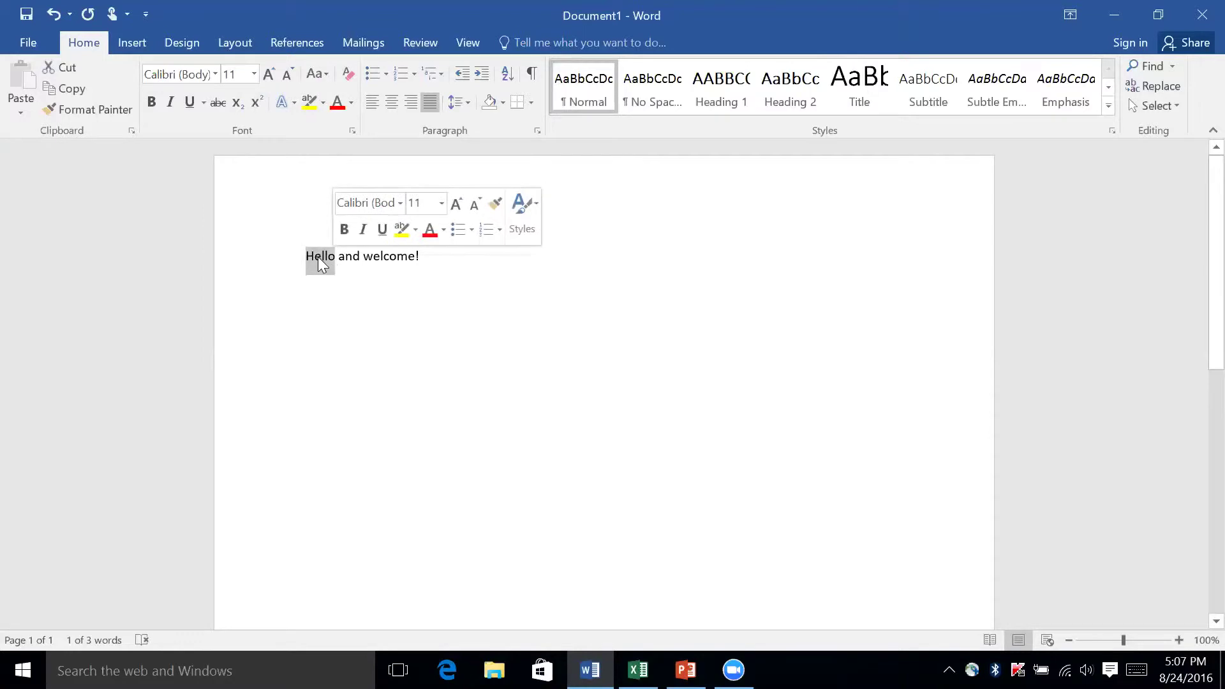
pyautogui.rightClick(318, 257)
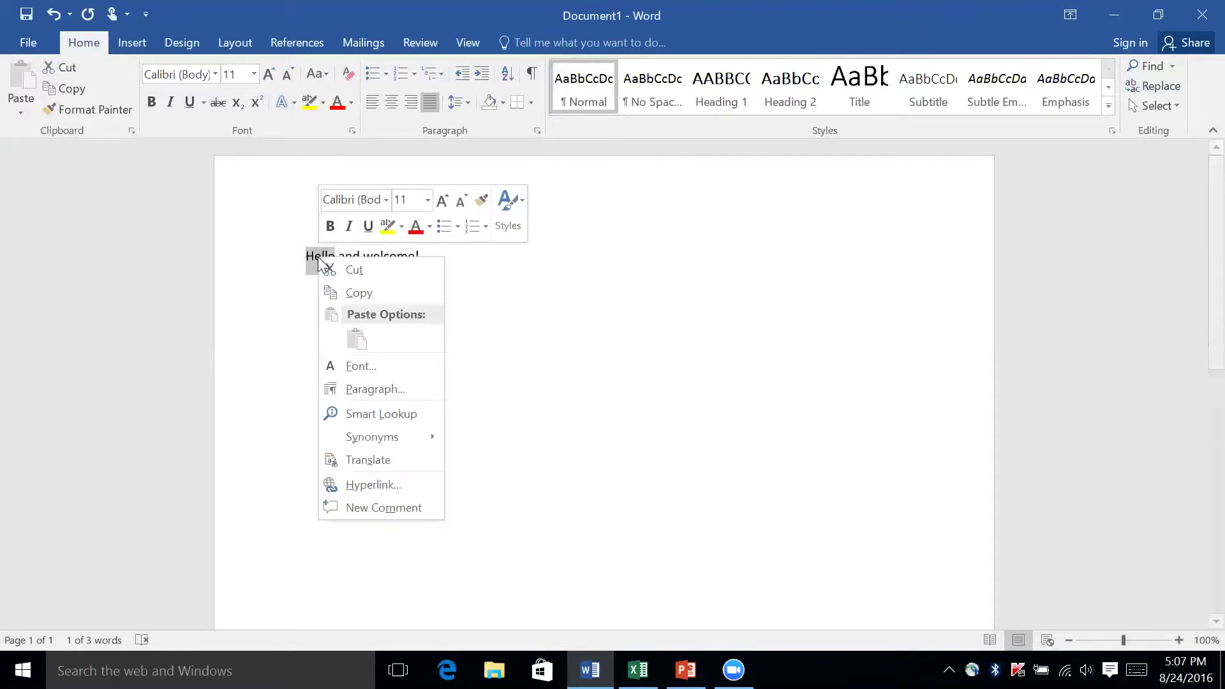
# Run Smart Lookup on 'Hello', browse its Explore and Define results, then close the Insights pane
pyautogui.click(425, 413)
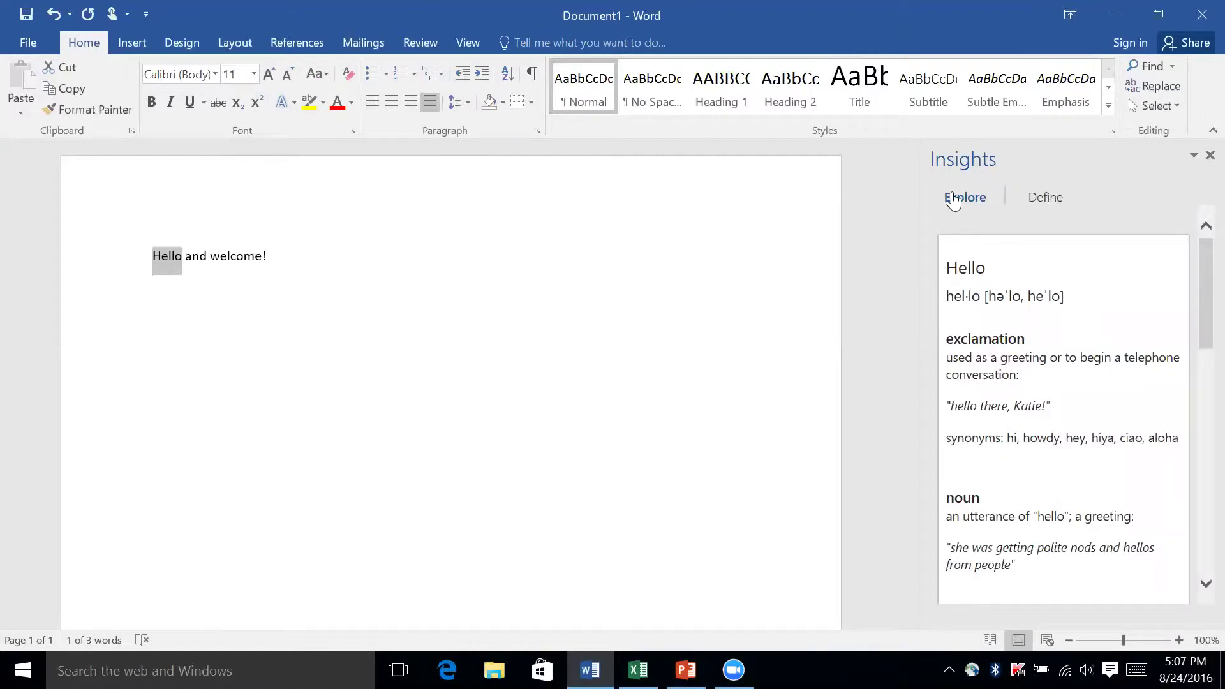
pyautogui.scroll(-5, 1062, 276)
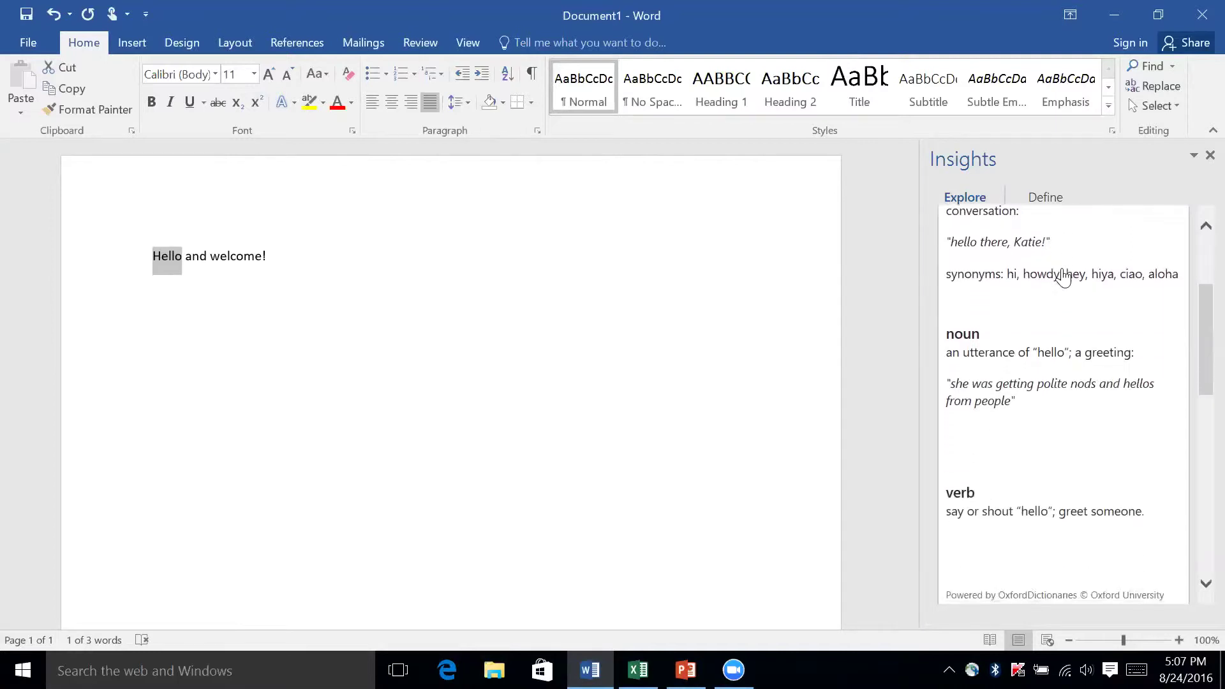
pyautogui.scroll(-4, 1062, 276)
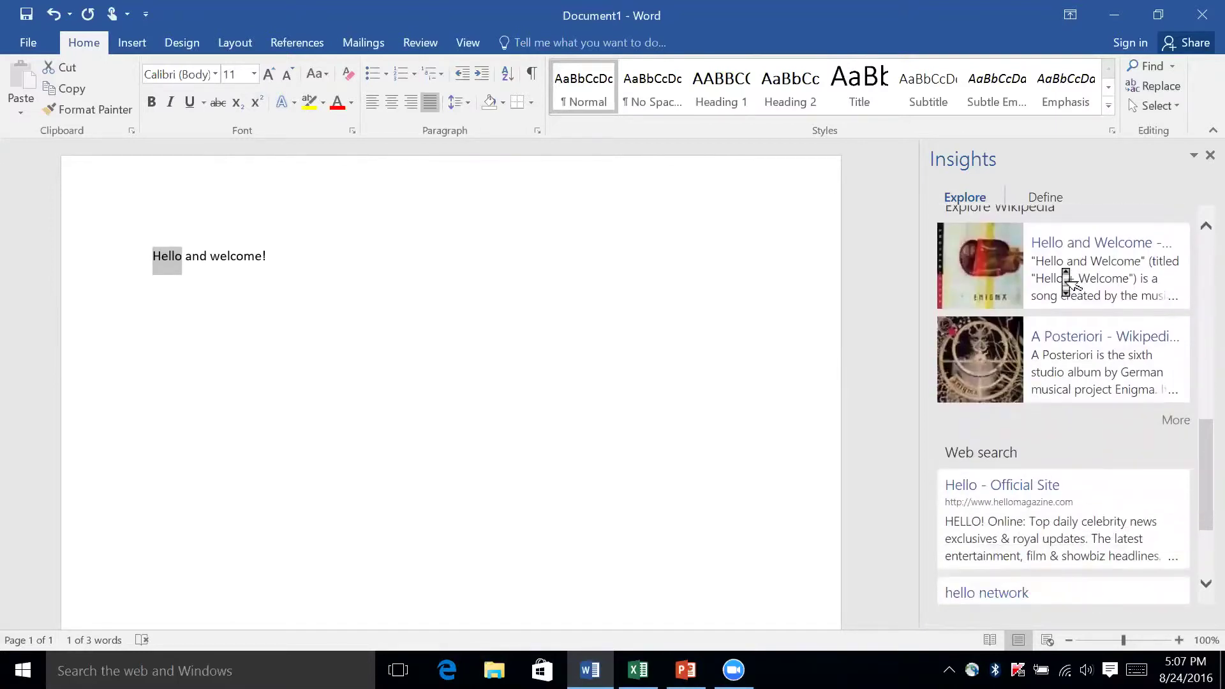
pyautogui.scroll(9, 1074, 415)
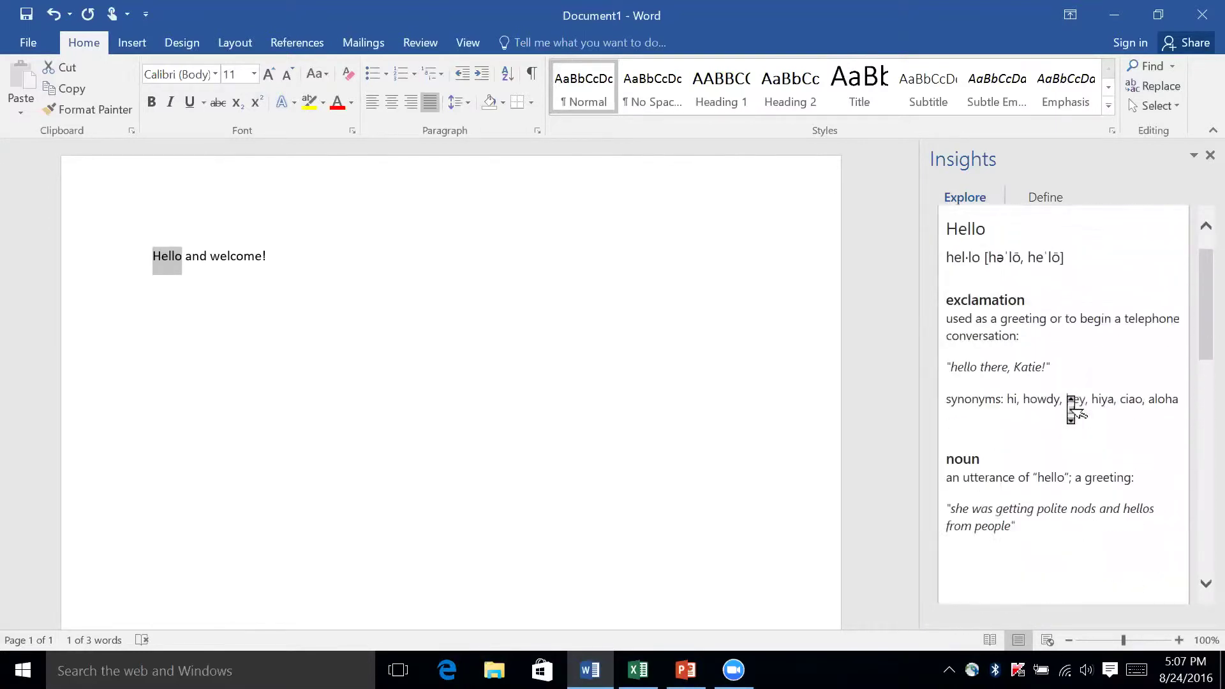
pyautogui.scroll(-3, 1031, 281)
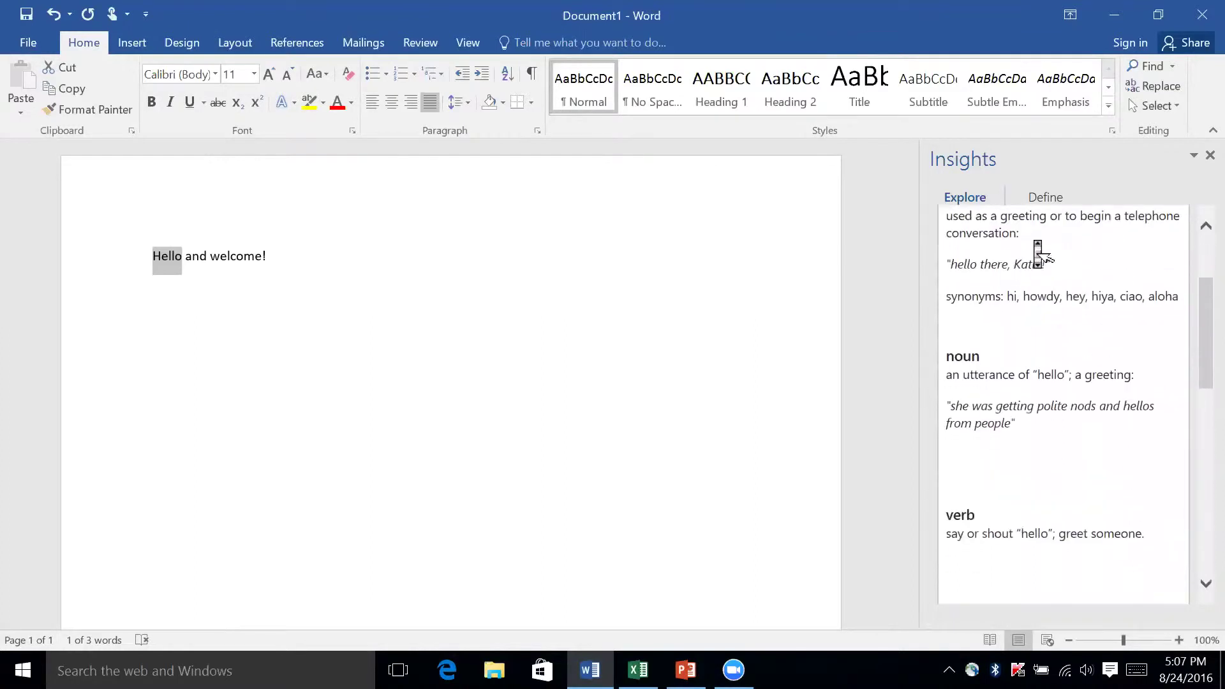
pyautogui.click(1045, 199)
pyautogui.scroll(-5, 1074, 290)
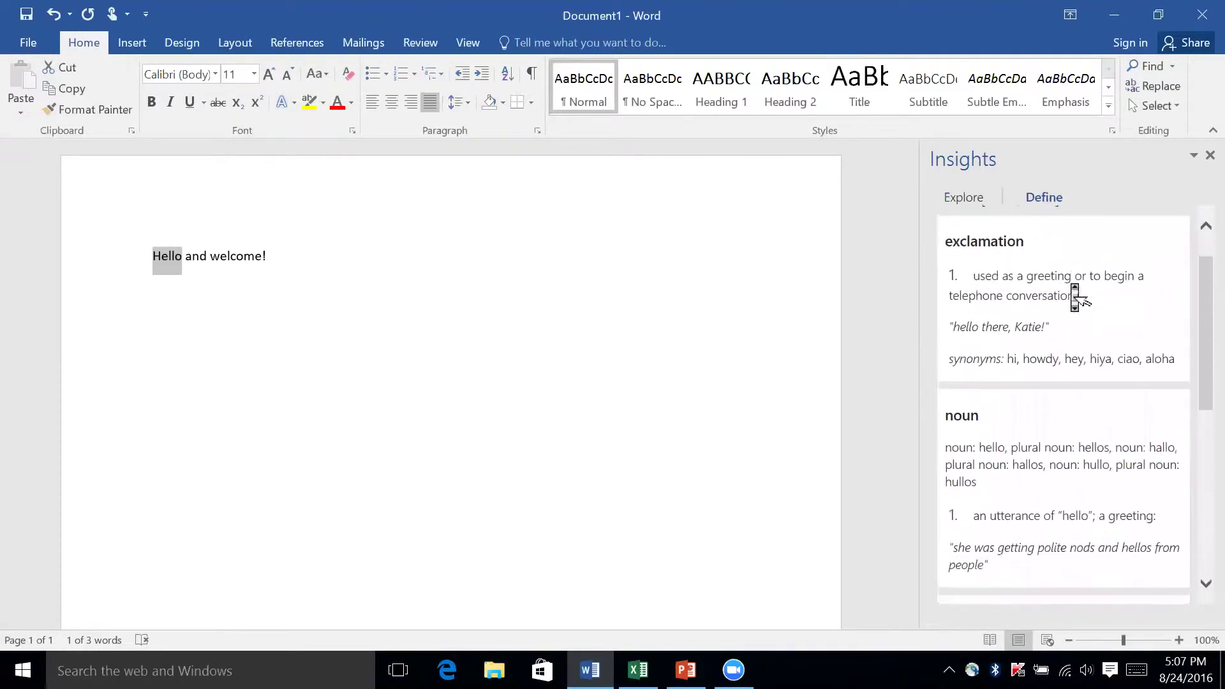
pyautogui.scroll(5, 1079, 298)
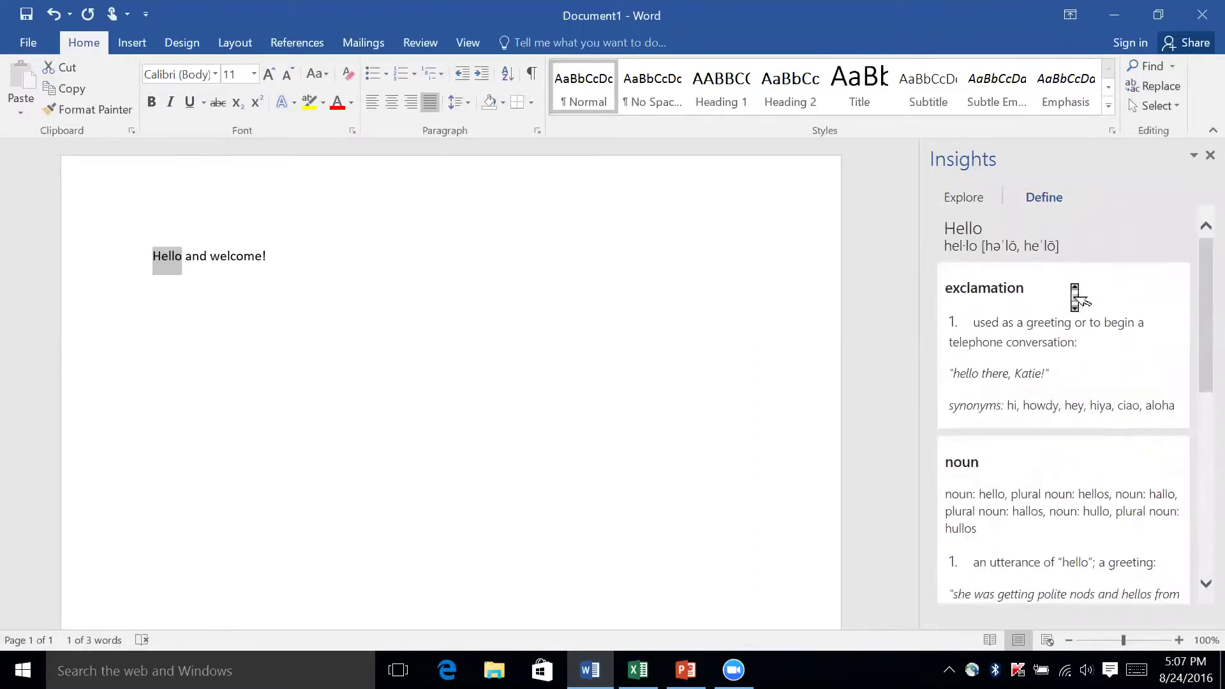
pyautogui.click(963, 198)
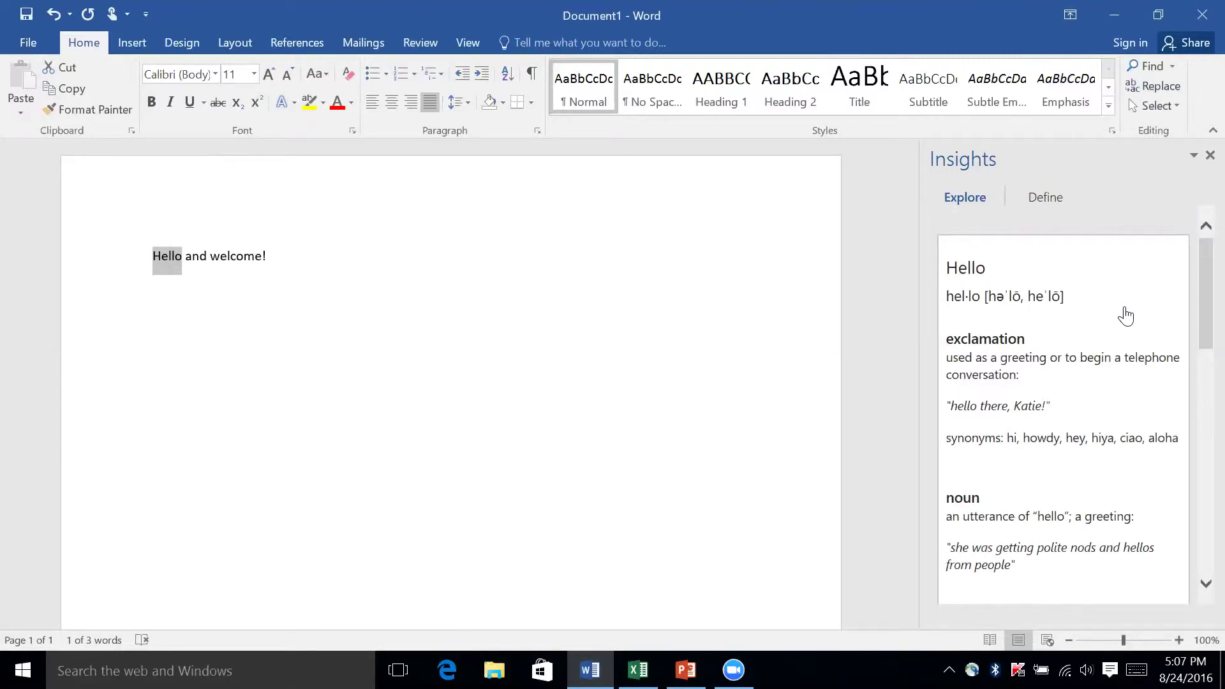
pyautogui.scroll(-1, 1127, 316)
pyautogui.scroll(1, 1126, 316)
pyautogui.click(1210, 155)
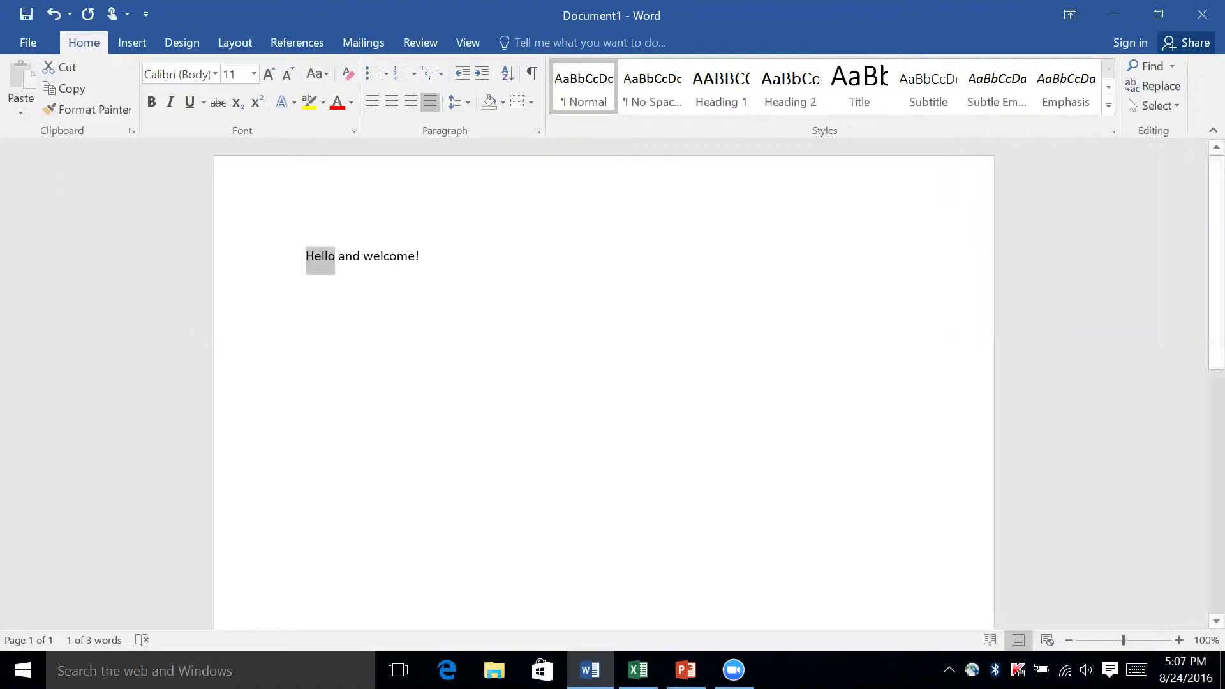
# Place the cursor after 'welcome!' and search Tell Me for 'leave a comment'
pyautogui.click(425, 289)
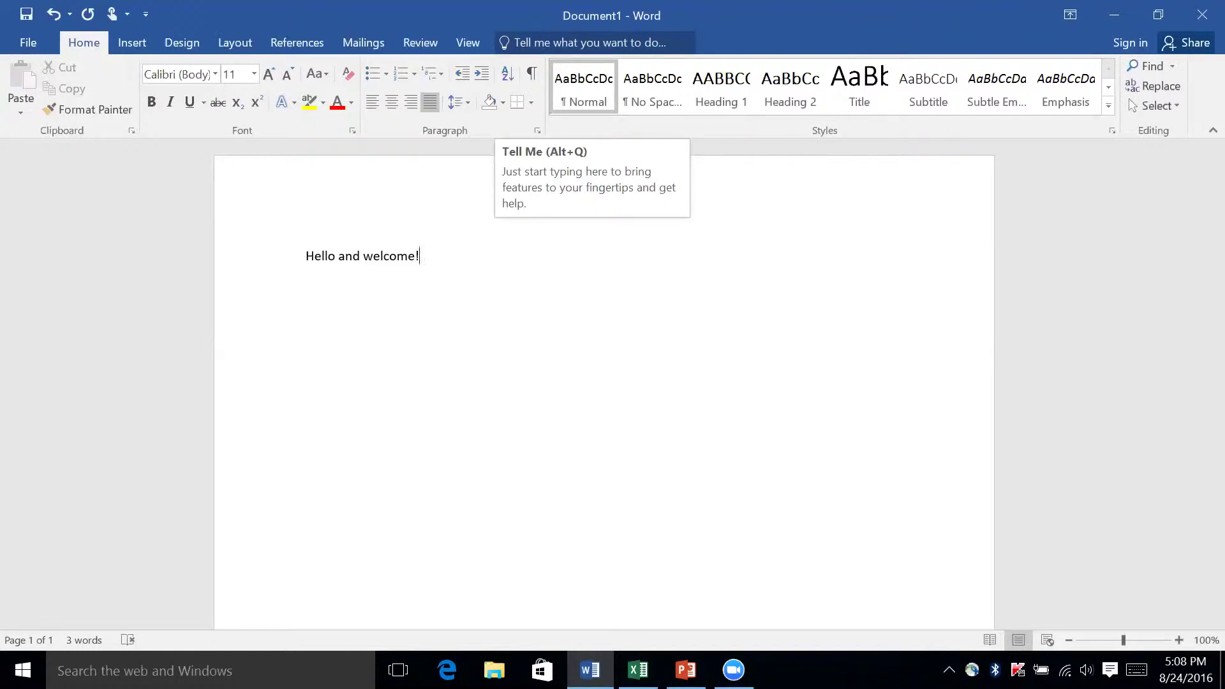
pyautogui.click(668, 41)
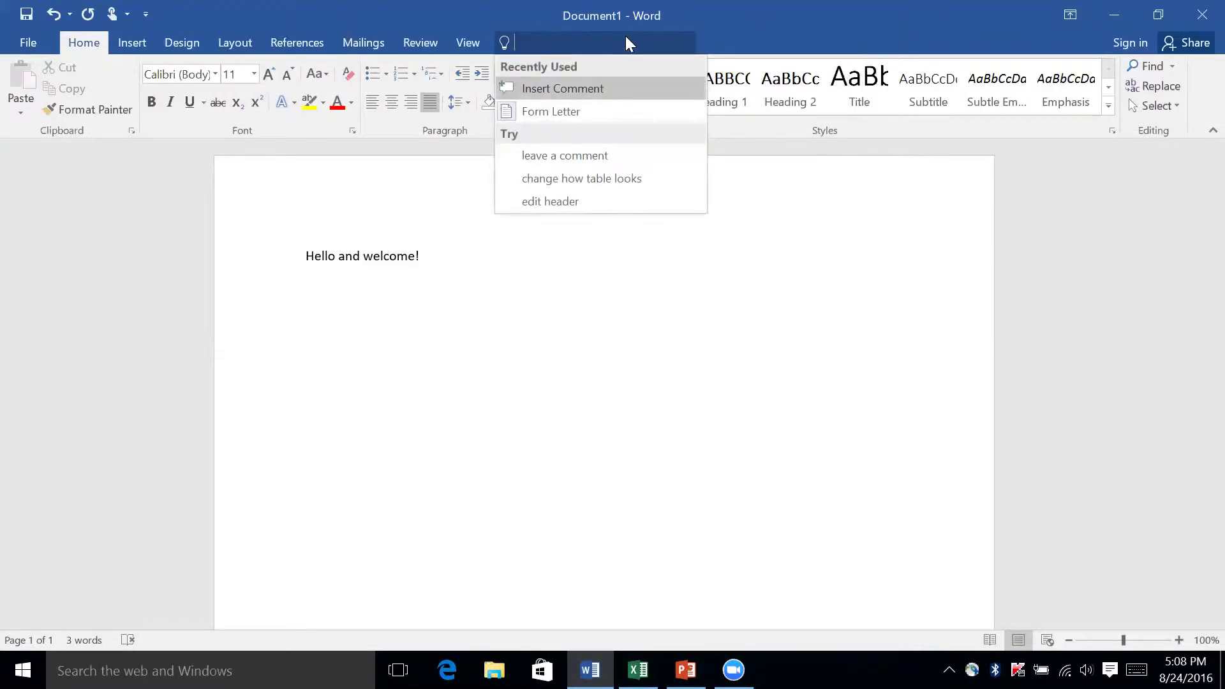
pyautogui.write('leav')
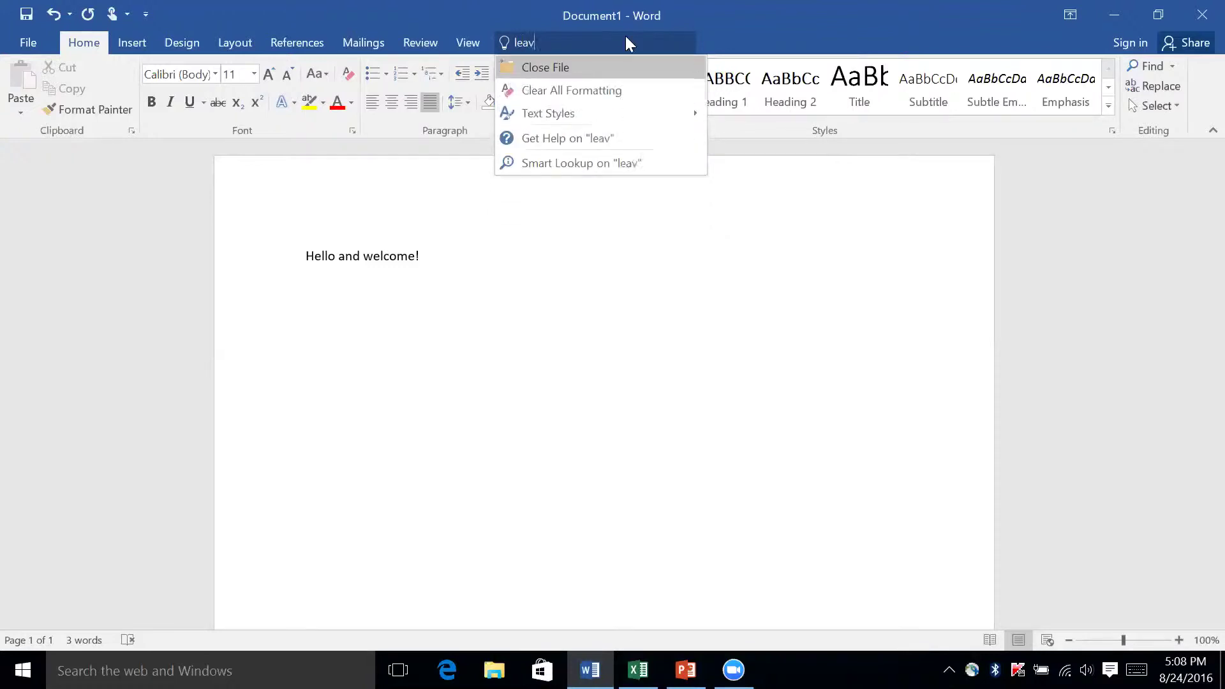
pyautogui.write('e a comment')
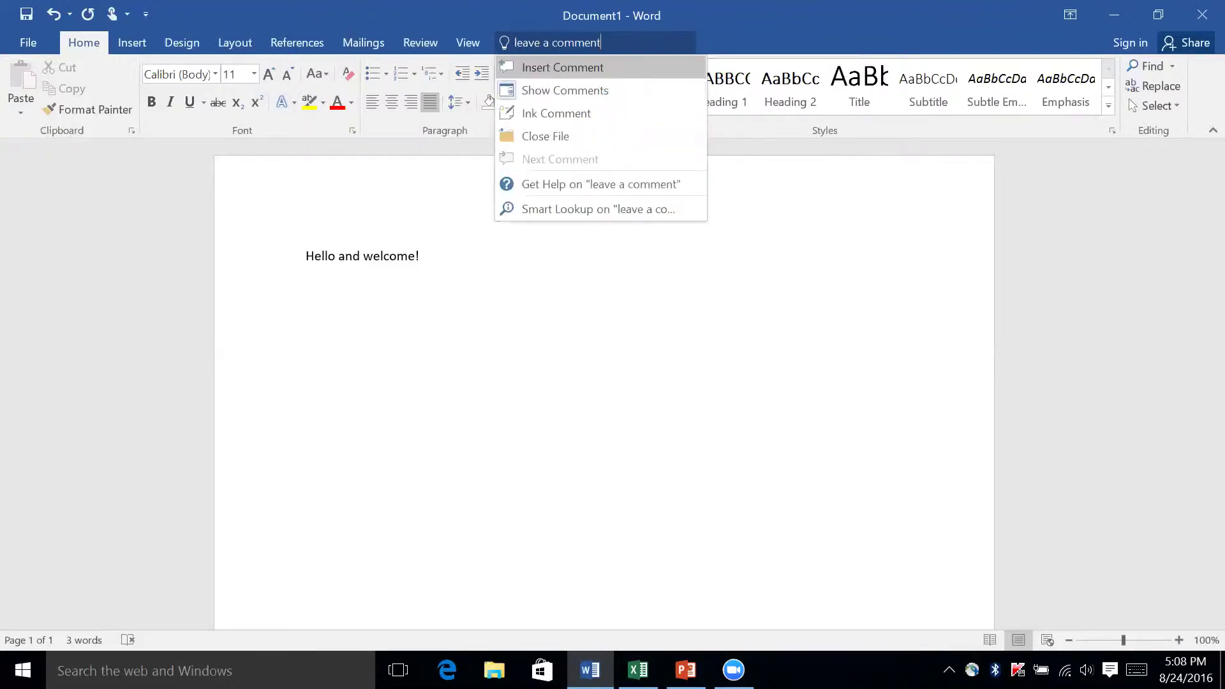
# Insert a comment reading 'Comment' on 'welcome', then undo it with Ctrl+Z
pyautogui.click(591, 68)
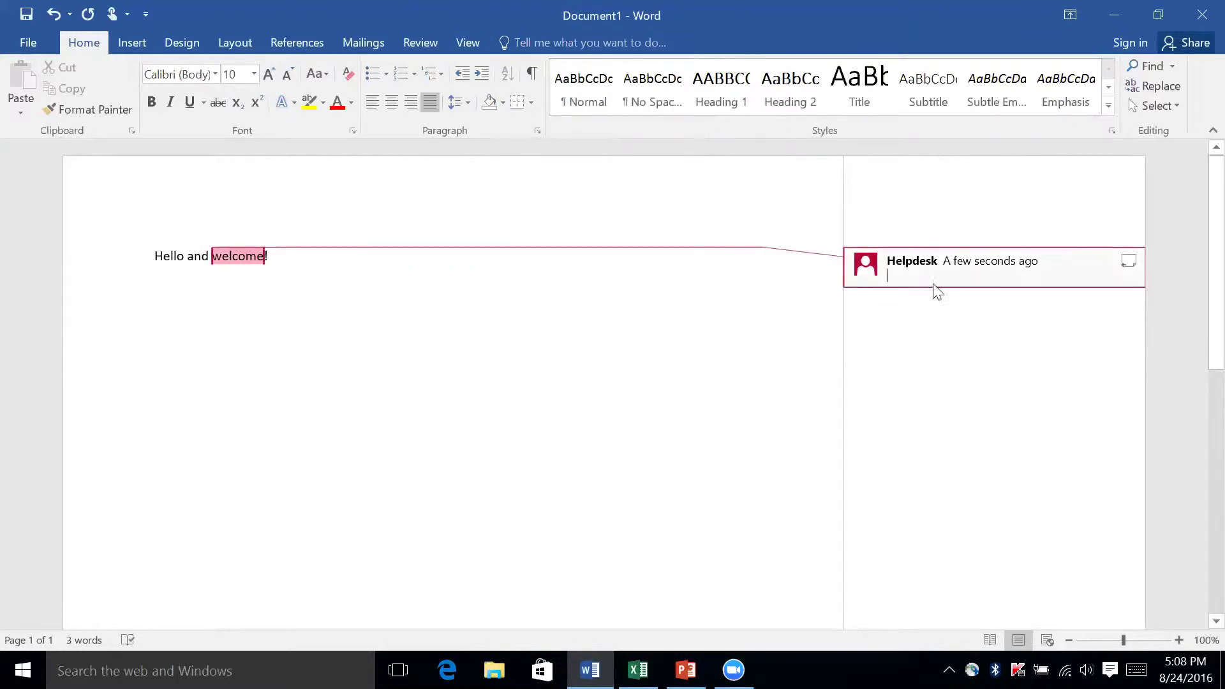
pyautogui.write('Comment')
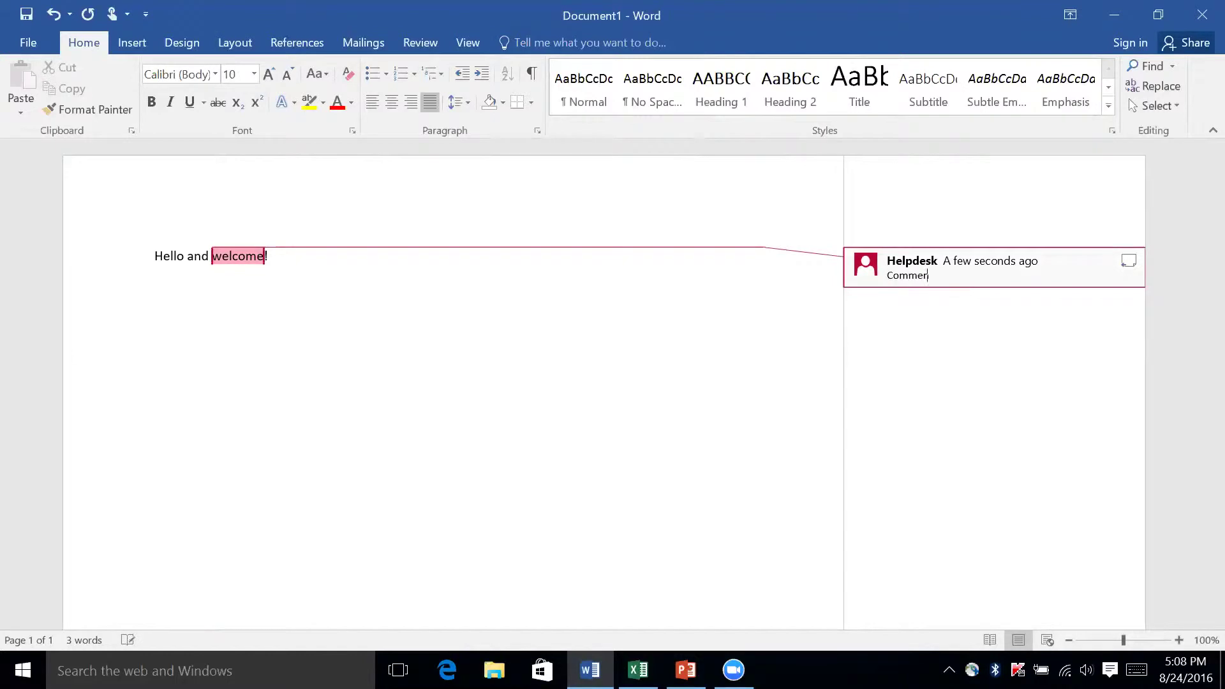
pyautogui.click(382, 316)
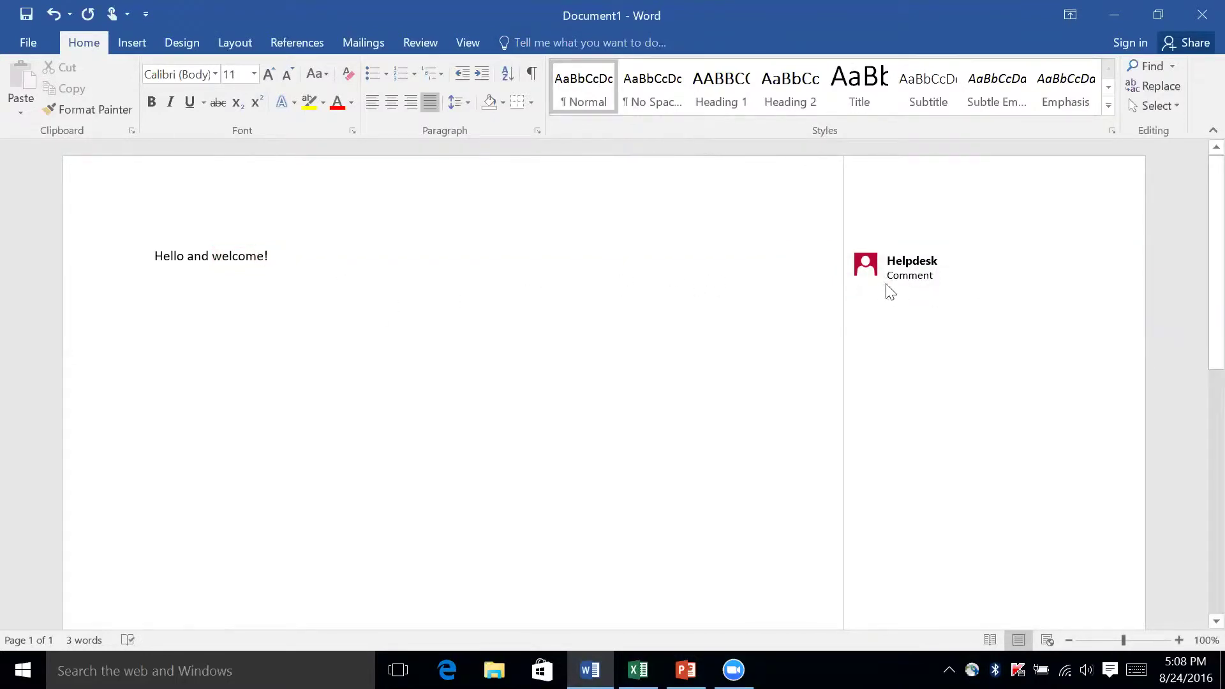
pyautogui.hotkey('ctrl', 'z')
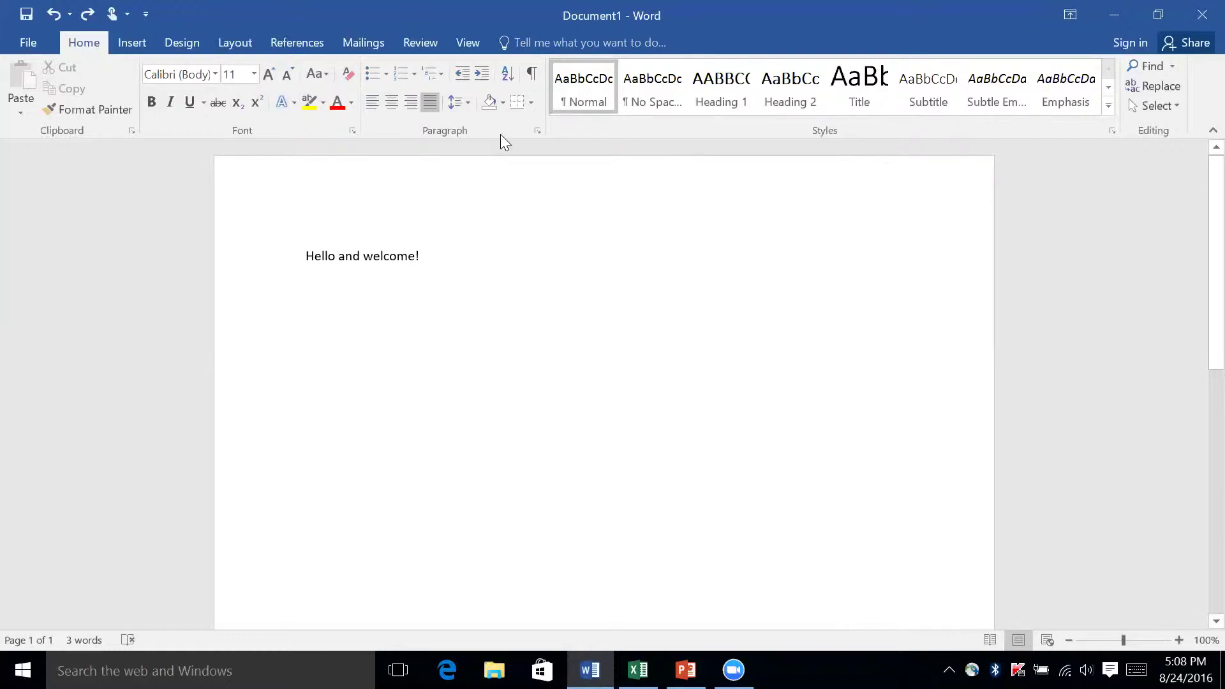
pyautogui.click(535, 45)
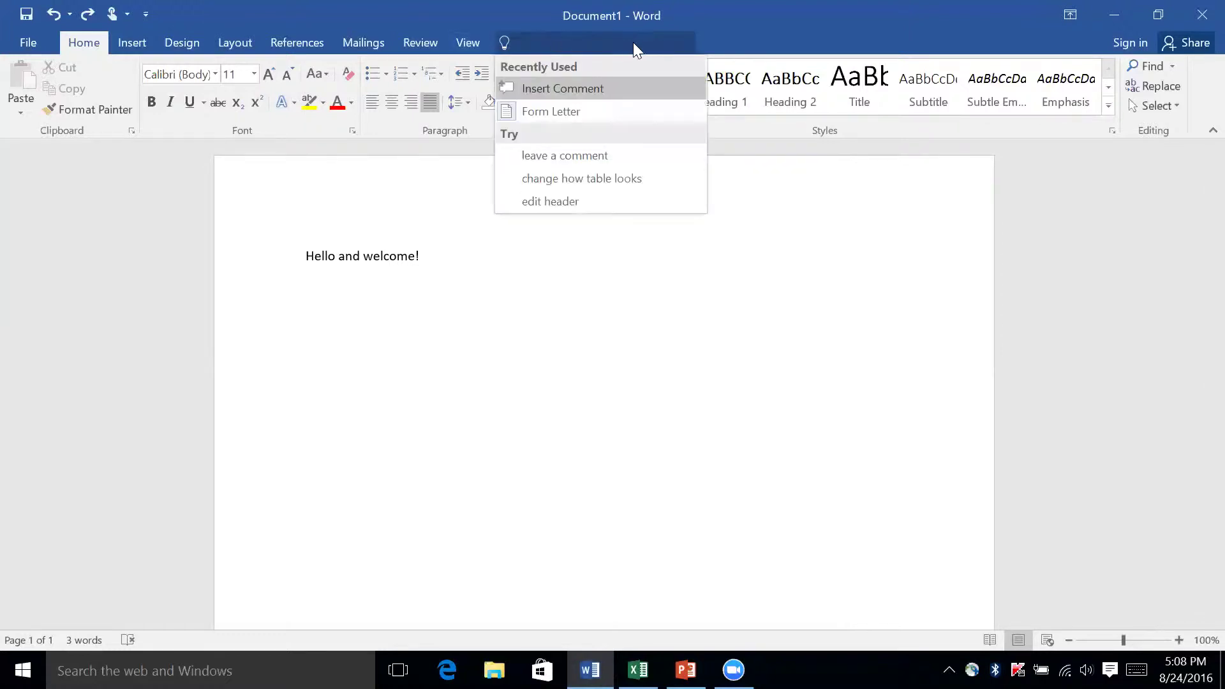
pyautogui.write('How do I ')
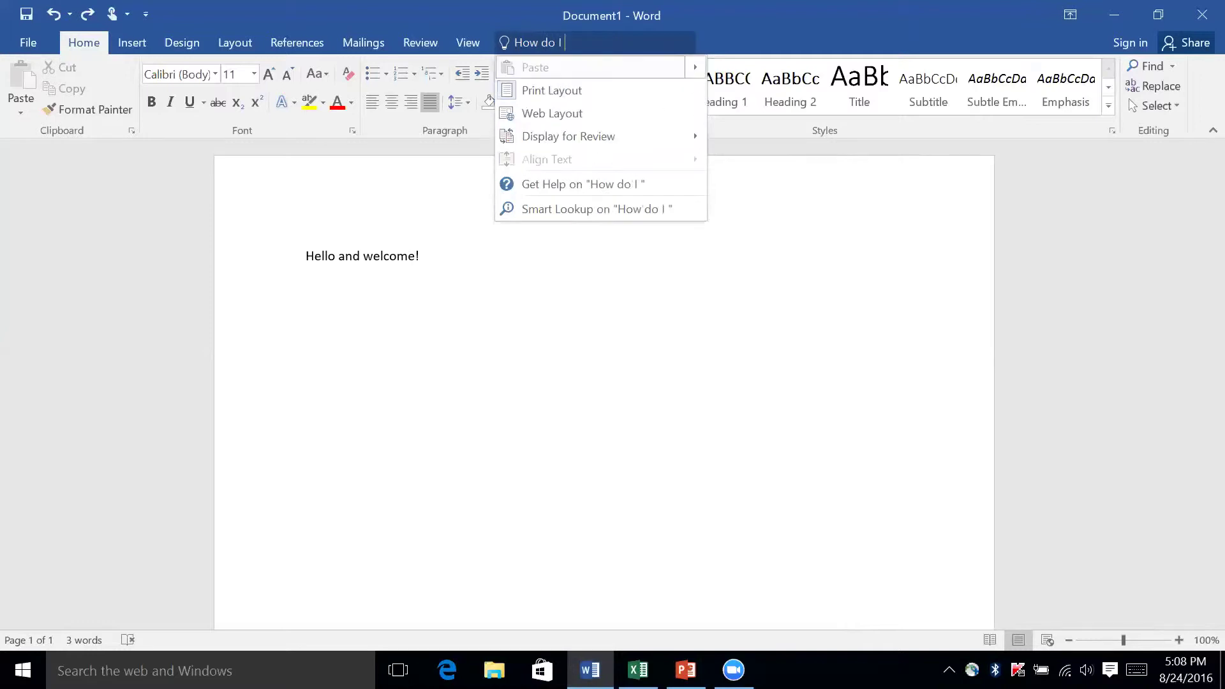
pyautogui.write('perform a mail m')
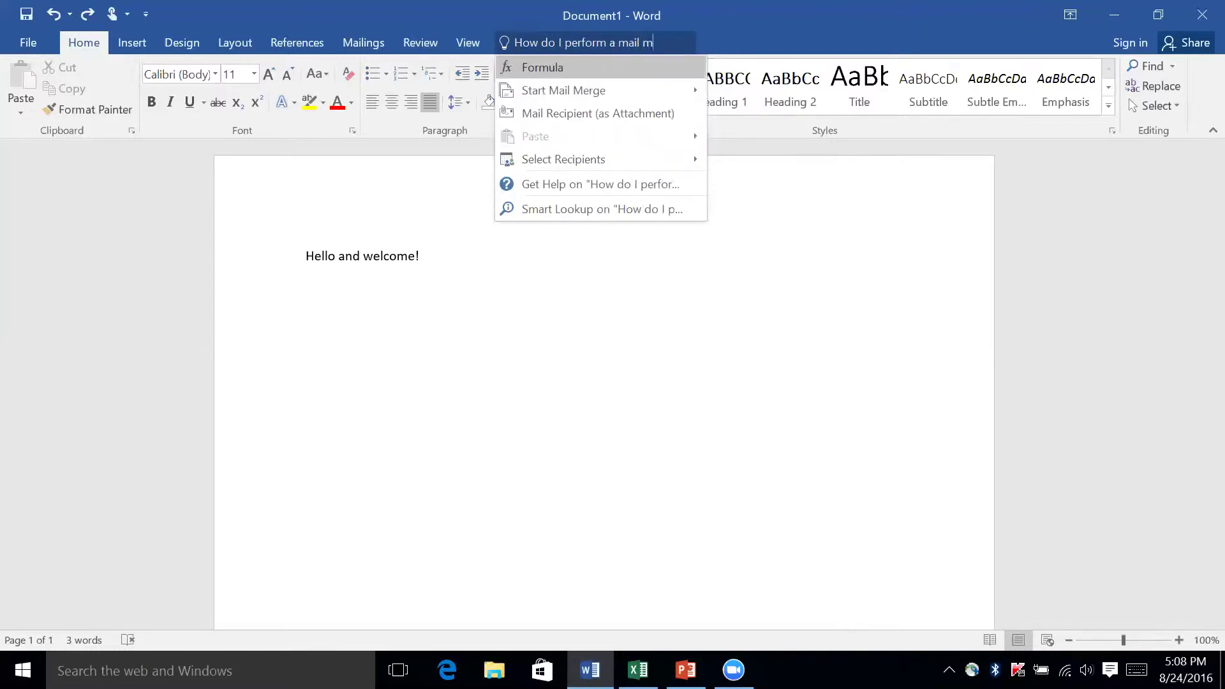
pyautogui.write('erge')
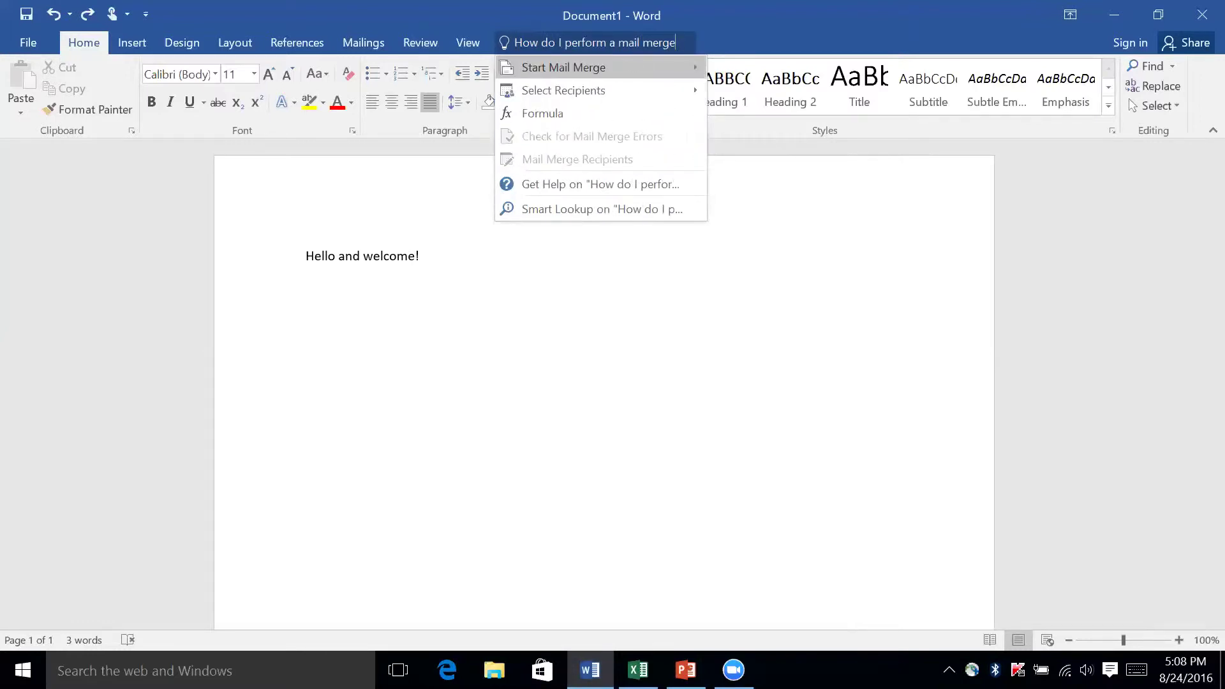
pyautogui.moveTo(629, 70)
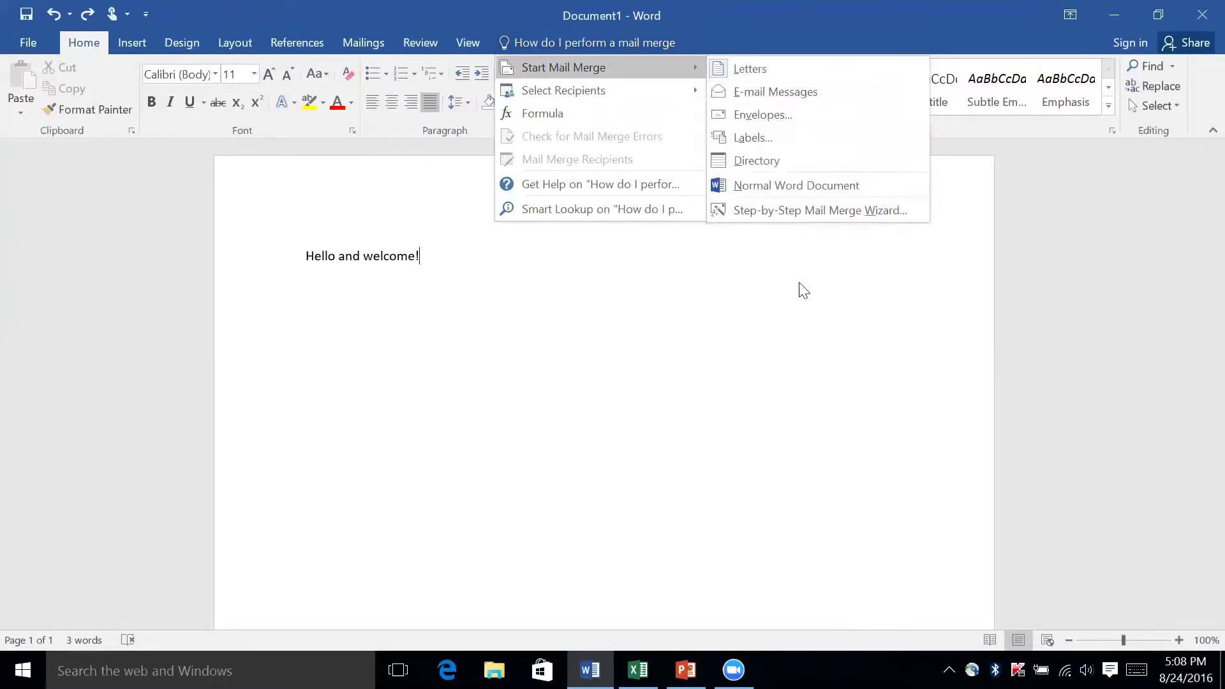
pyautogui.click(709, 316)
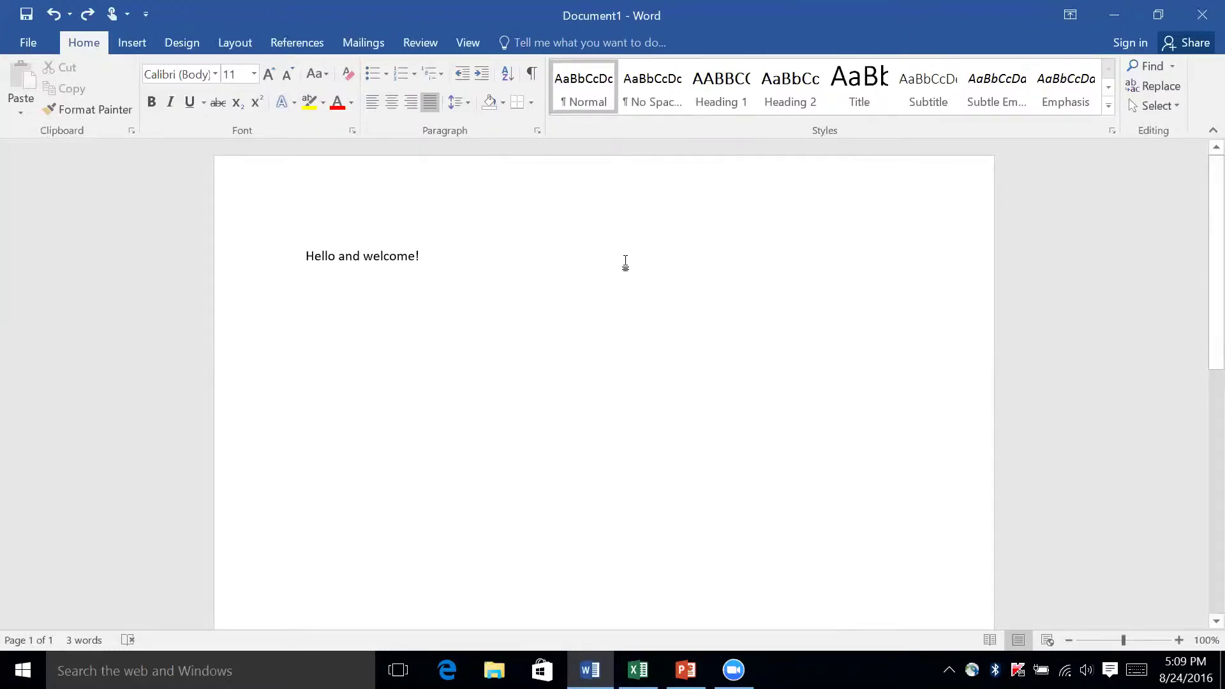
pyautogui.click(185, 40)
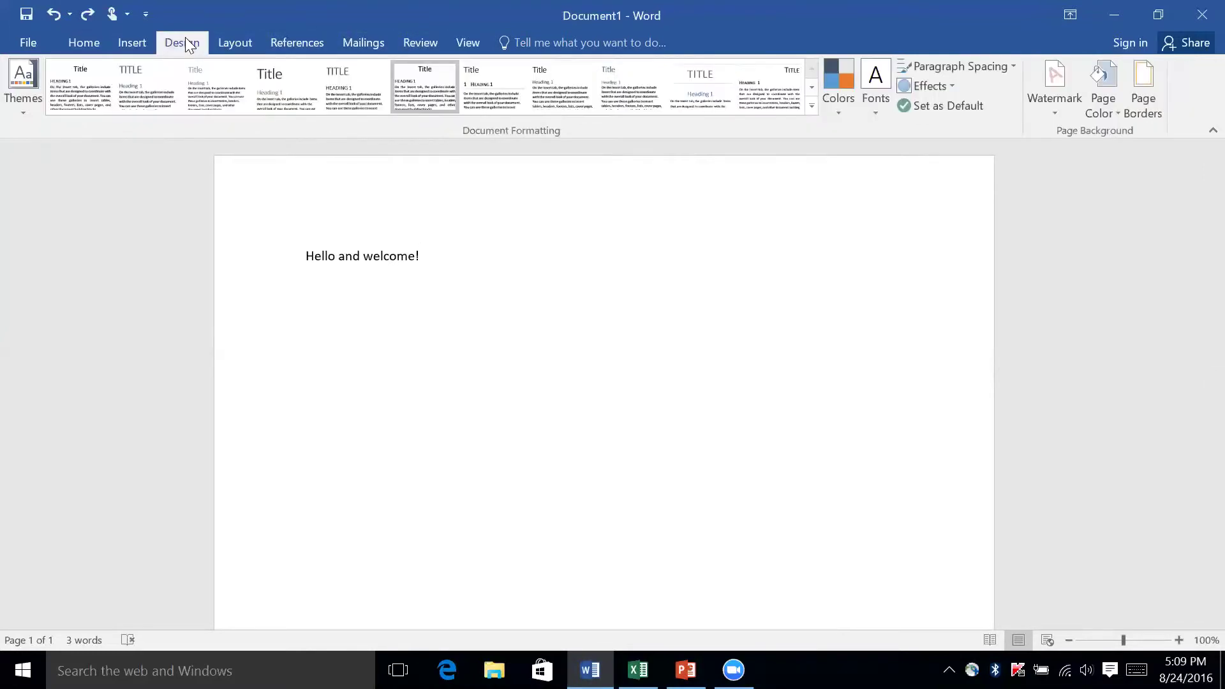
pyautogui.click(30, 101)
pyautogui.scroll(-3, 47, 194)
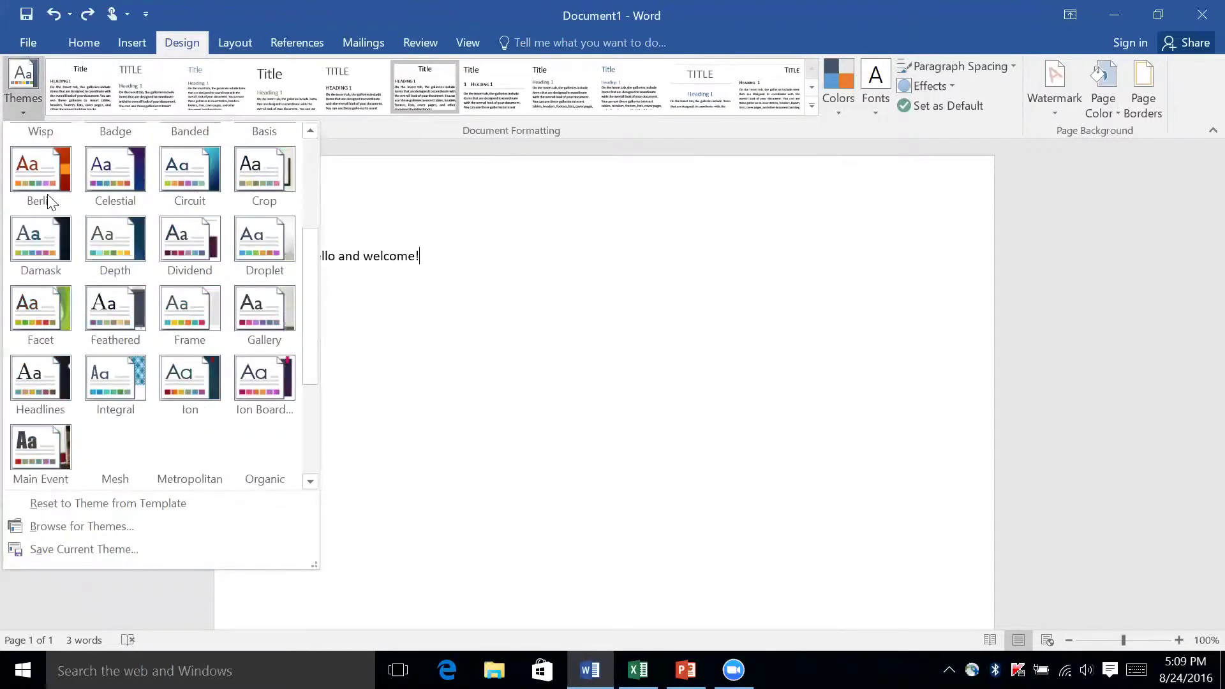
pyautogui.scroll(-3, 49, 202)
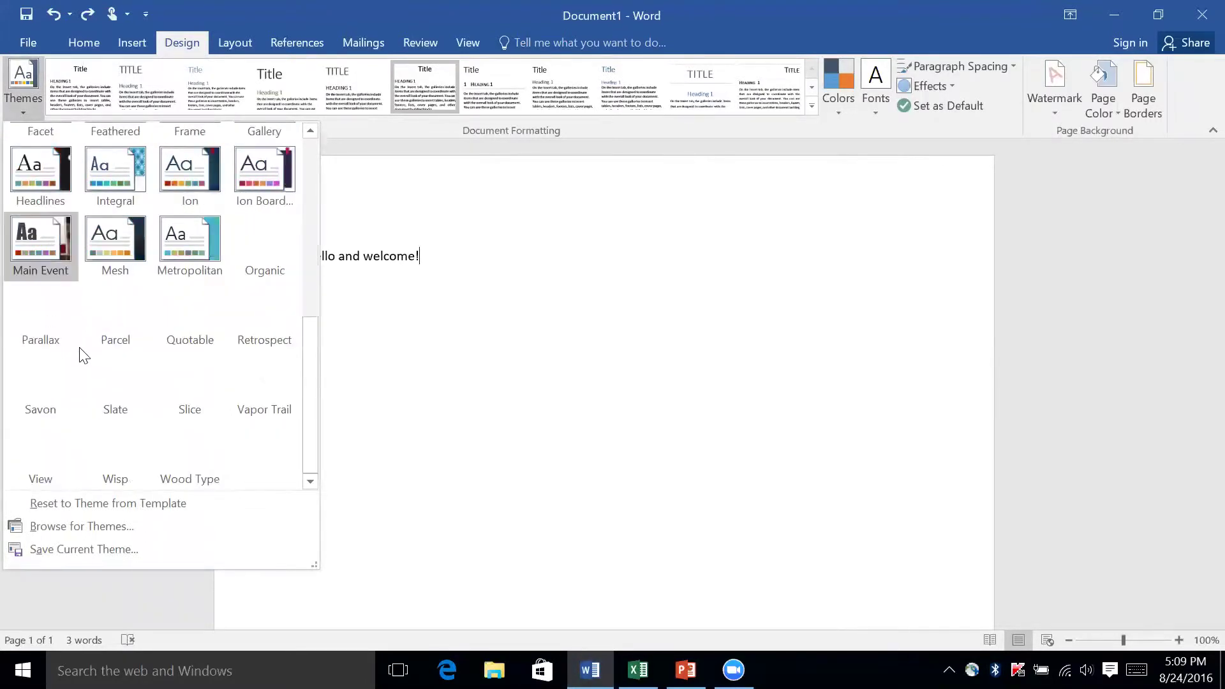
pyautogui.scroll(6, 80, 351)
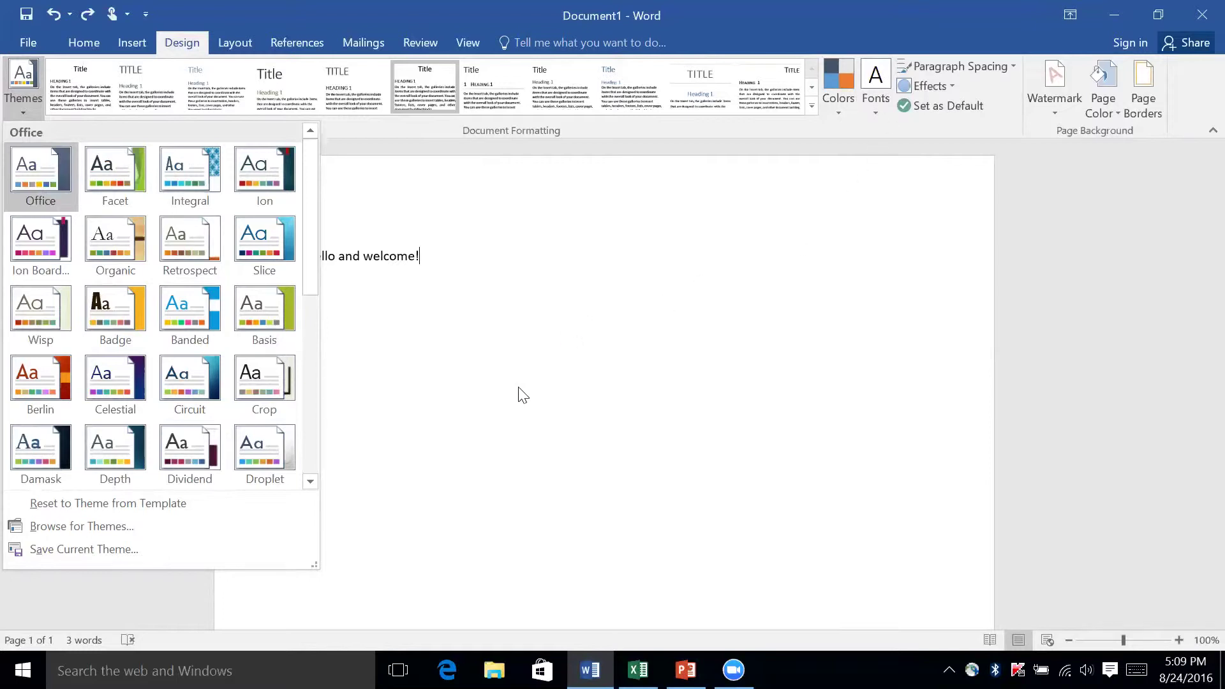
pyautogui.click(520, 331)
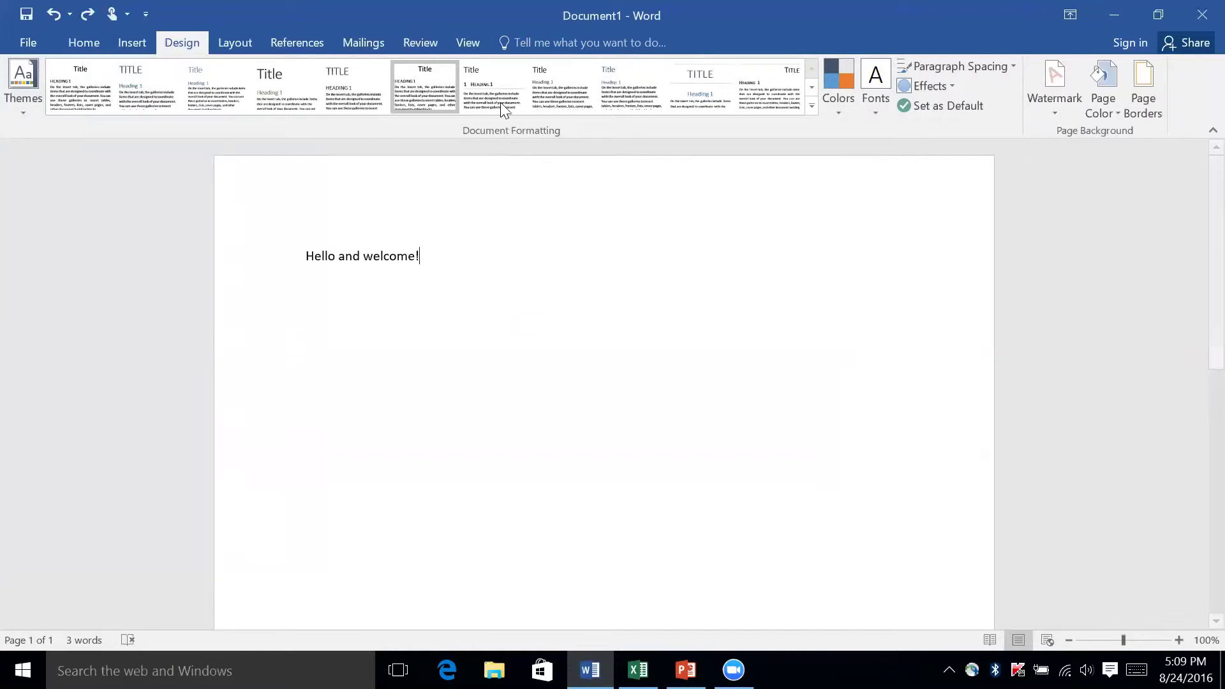
# Go from the View tab to the Review tab to reveal the inking tools
pyautogui.click(483, 48)
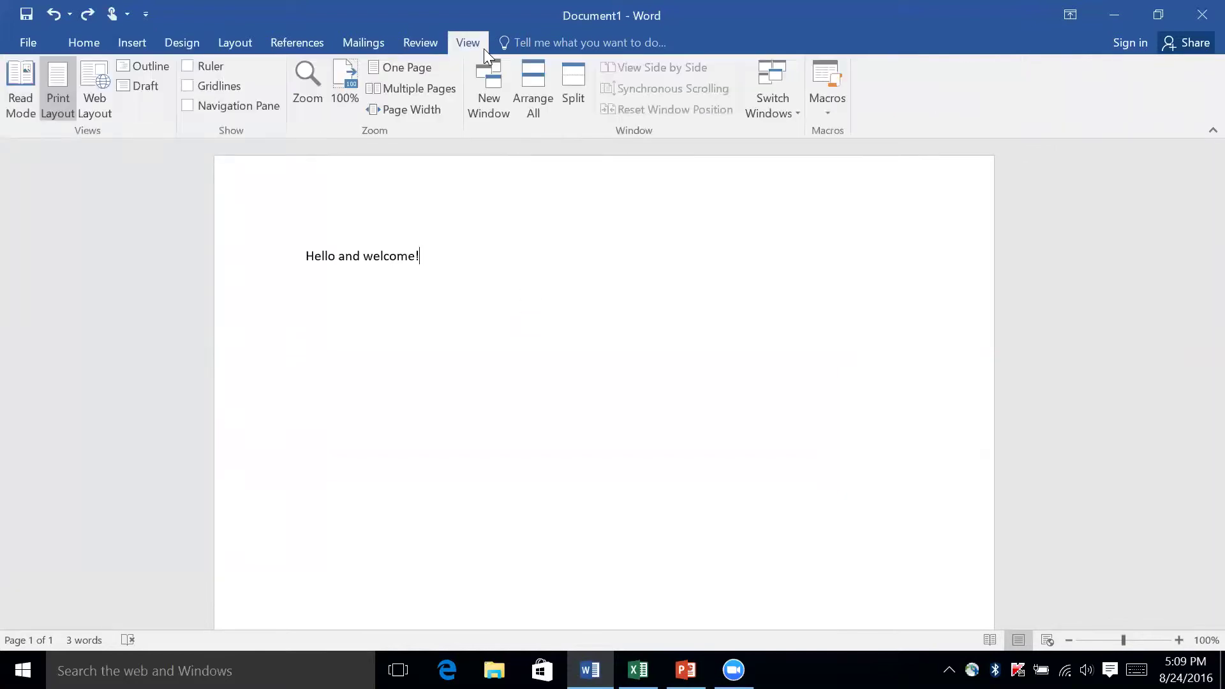
pyautogui.click(416, 44)
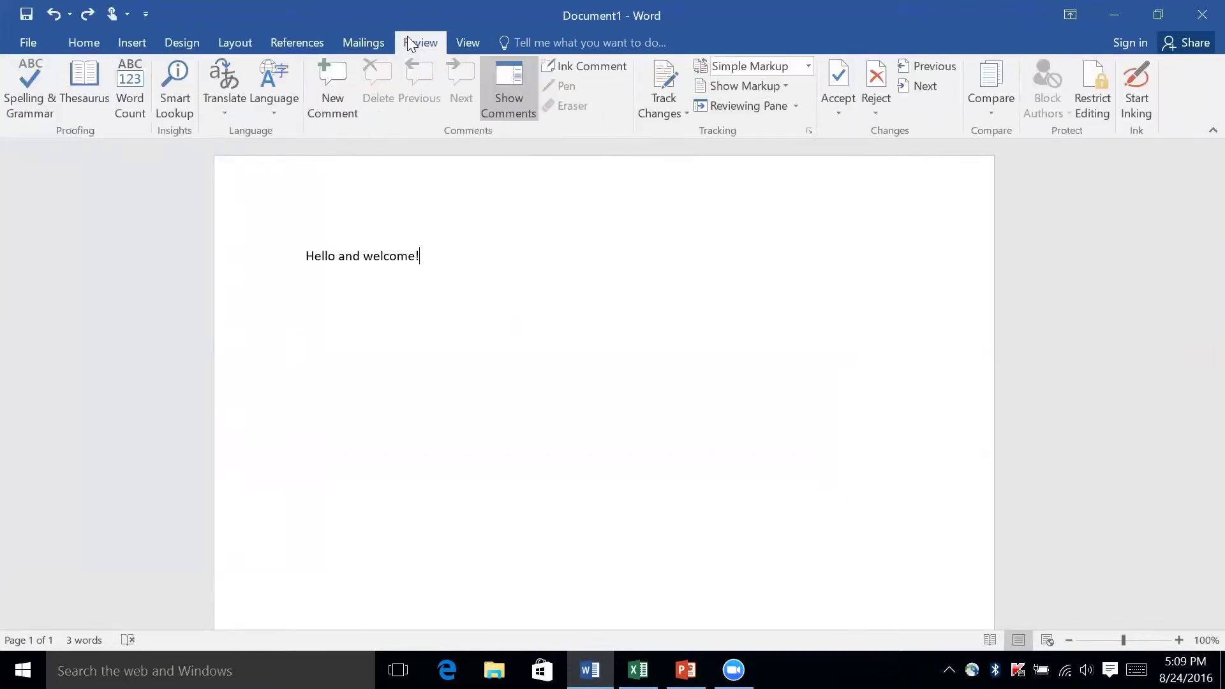
# Start inking, highlight 'Hello and welcome!' in magenta and draw black pen strokes beside it
pyautogui.click(1141, 98)
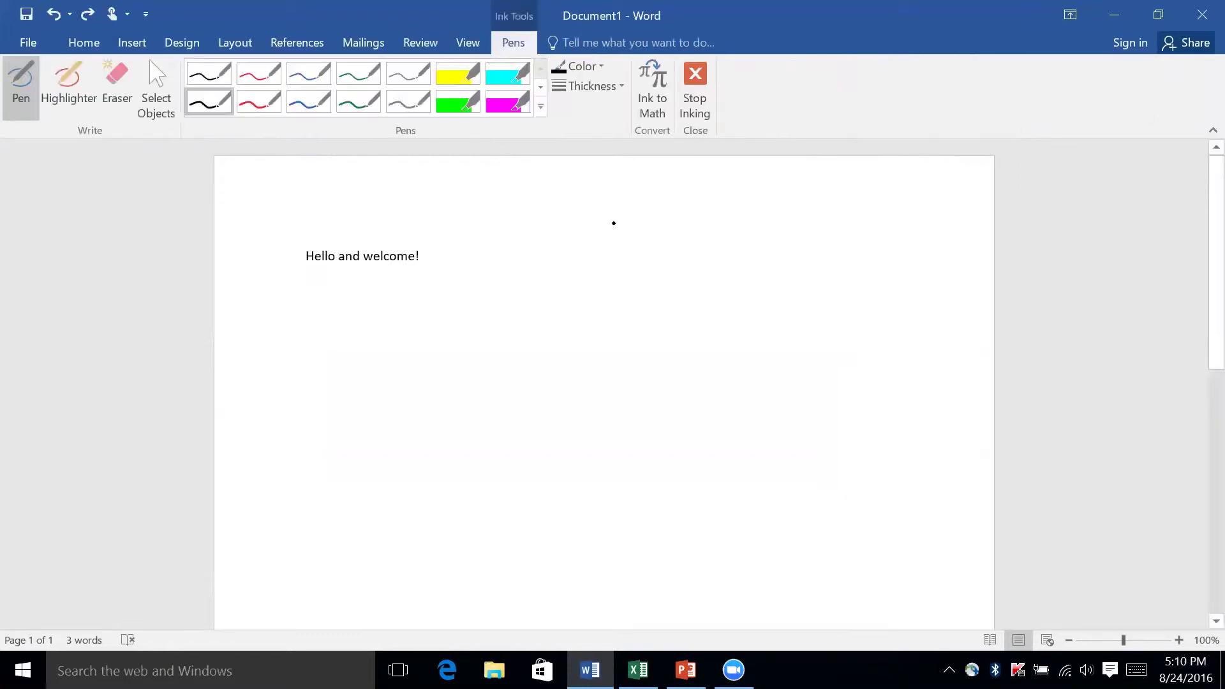
pyautogui.click(495, 108)
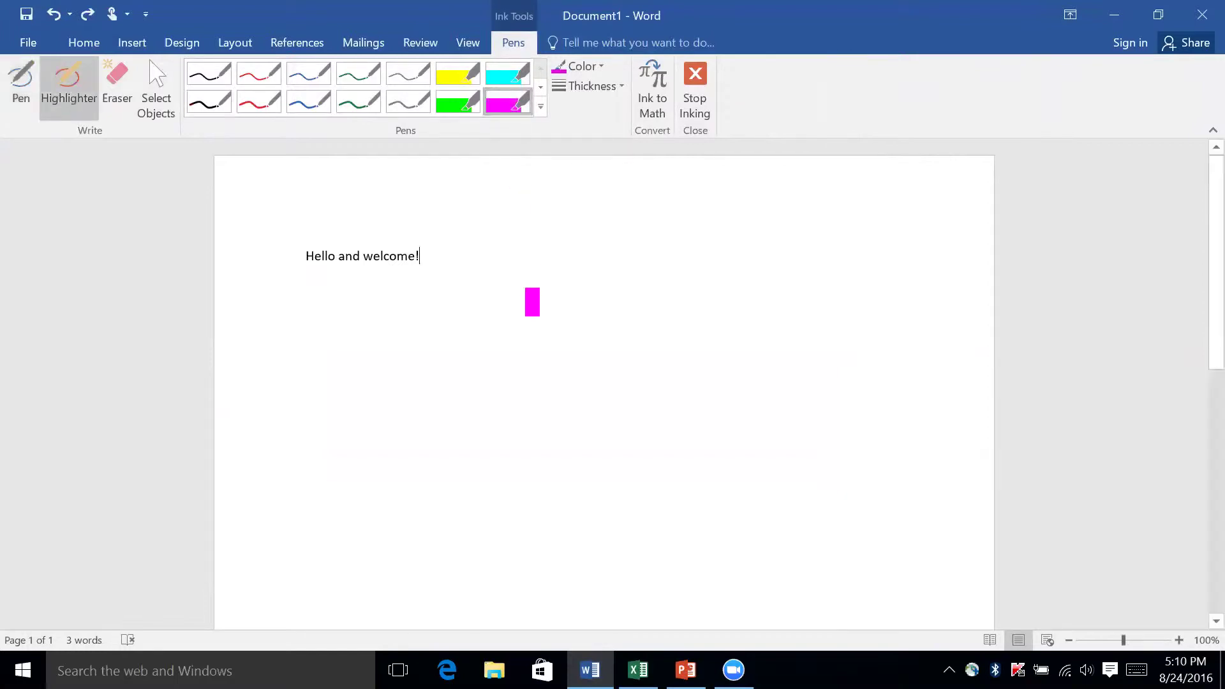
pyautogui.moveTo(481, 268); pyautogui.dragTo(295, 258)
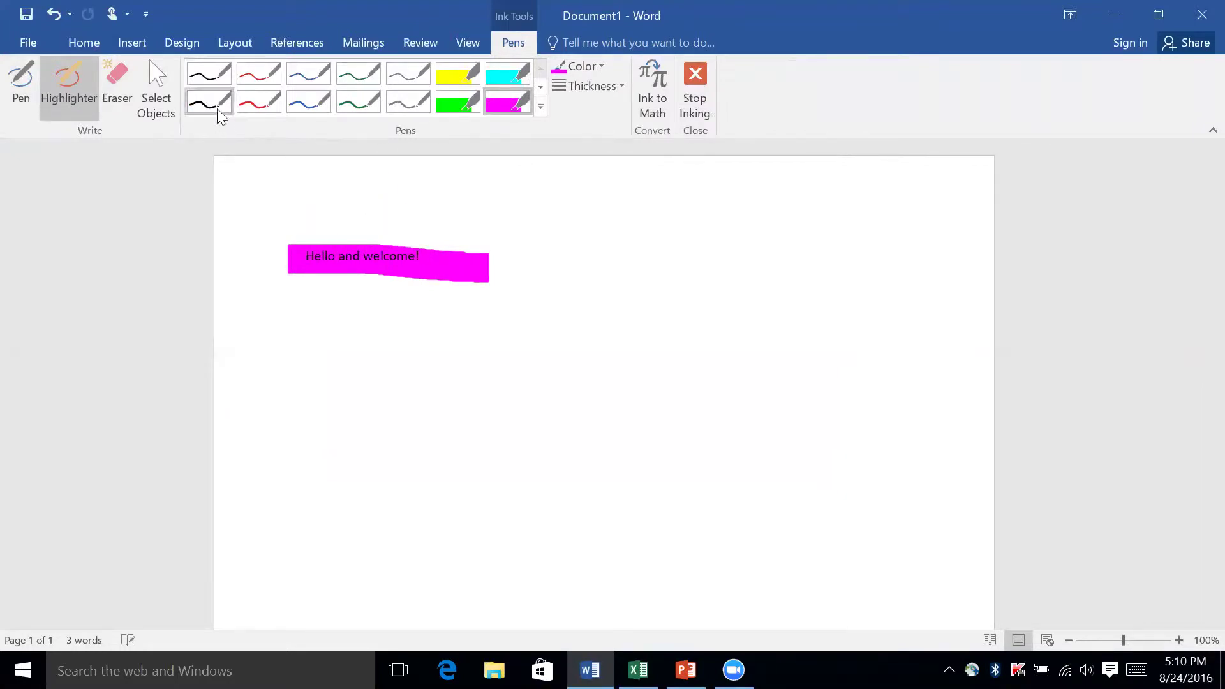
pyautogui.click(210, 73)
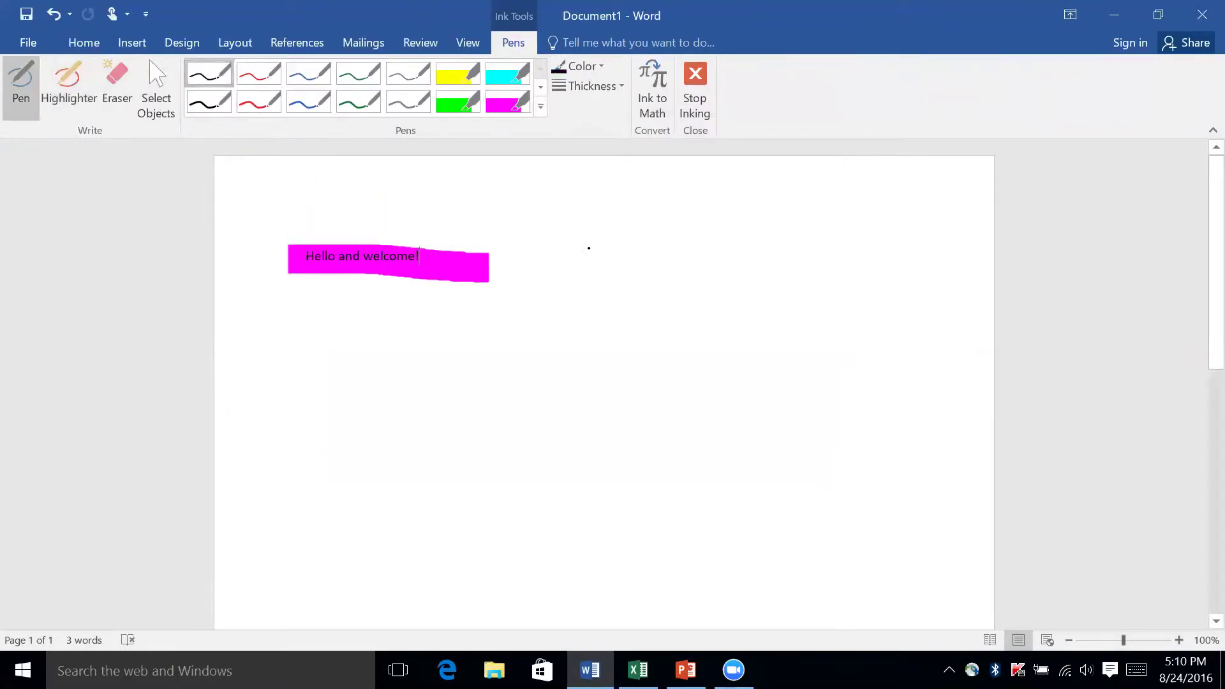
pyautogui.moveTo(631, 243)
pyautogui.mouseDown()
pyautogui.moveTo(557, 257)
pyautogui.moveTo(536, 293)
pyautogui.moveTo(616, 275)
pyautogui.mouseUp()
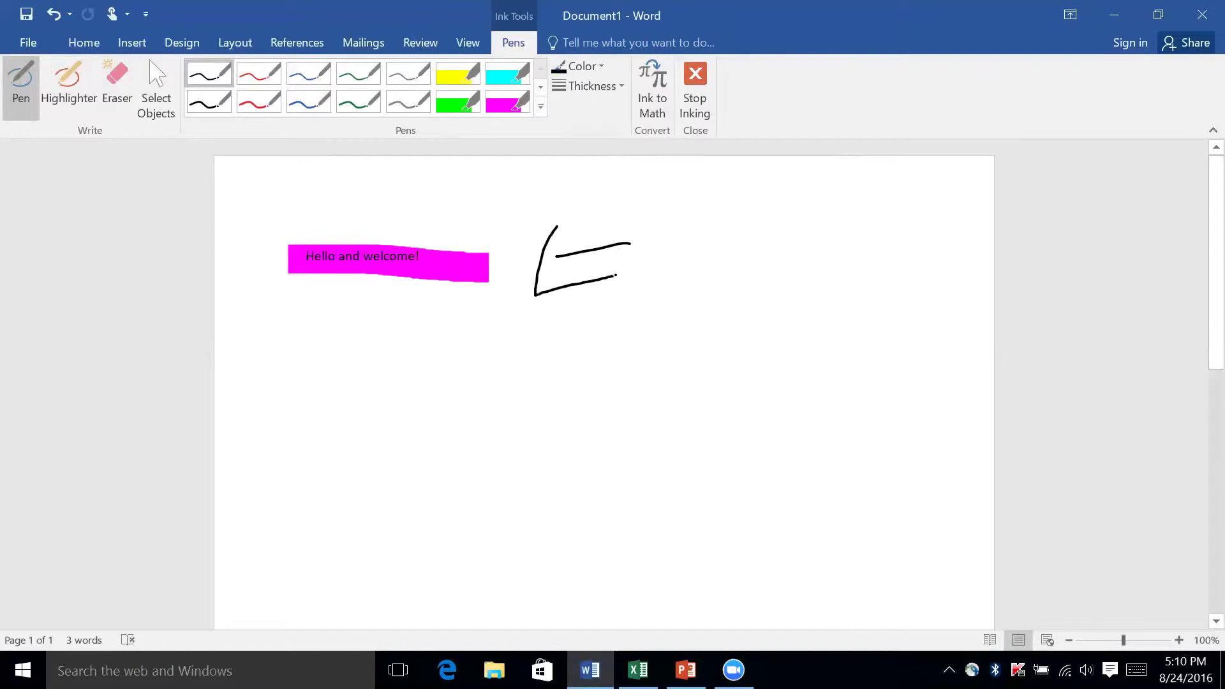
# Stop inking and erase the magenta highlight and black pen strokes
pyautogui.click(695, 96)
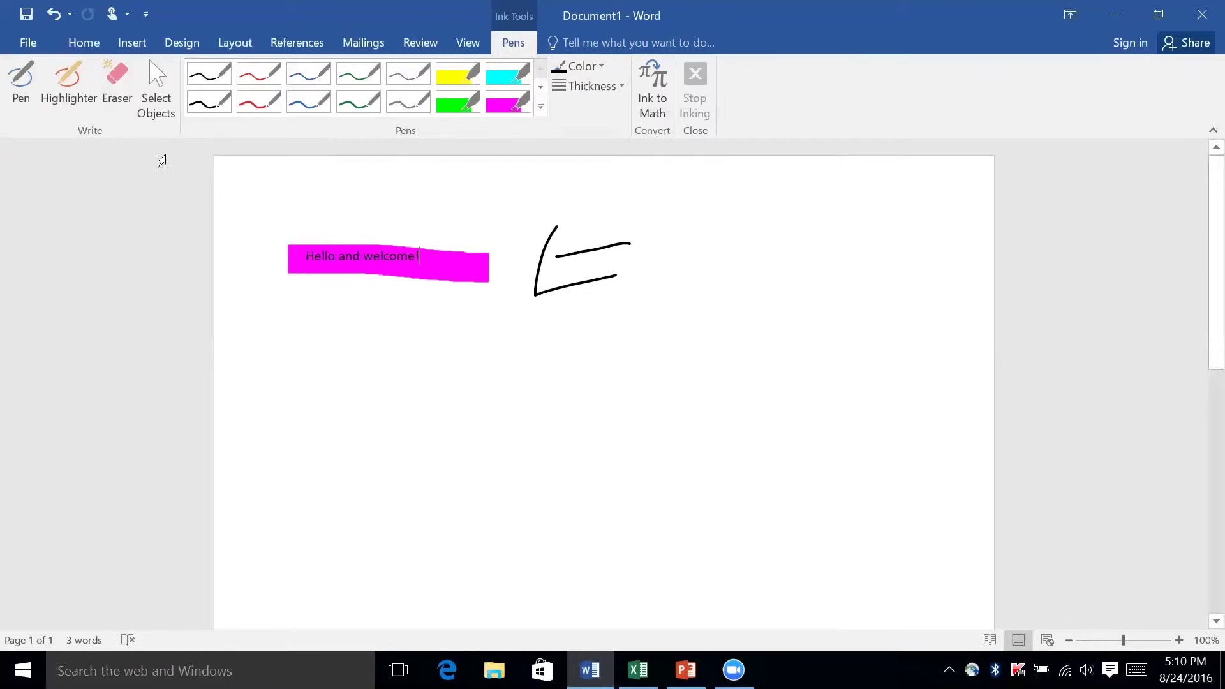
pyautogui.click(113, 90)
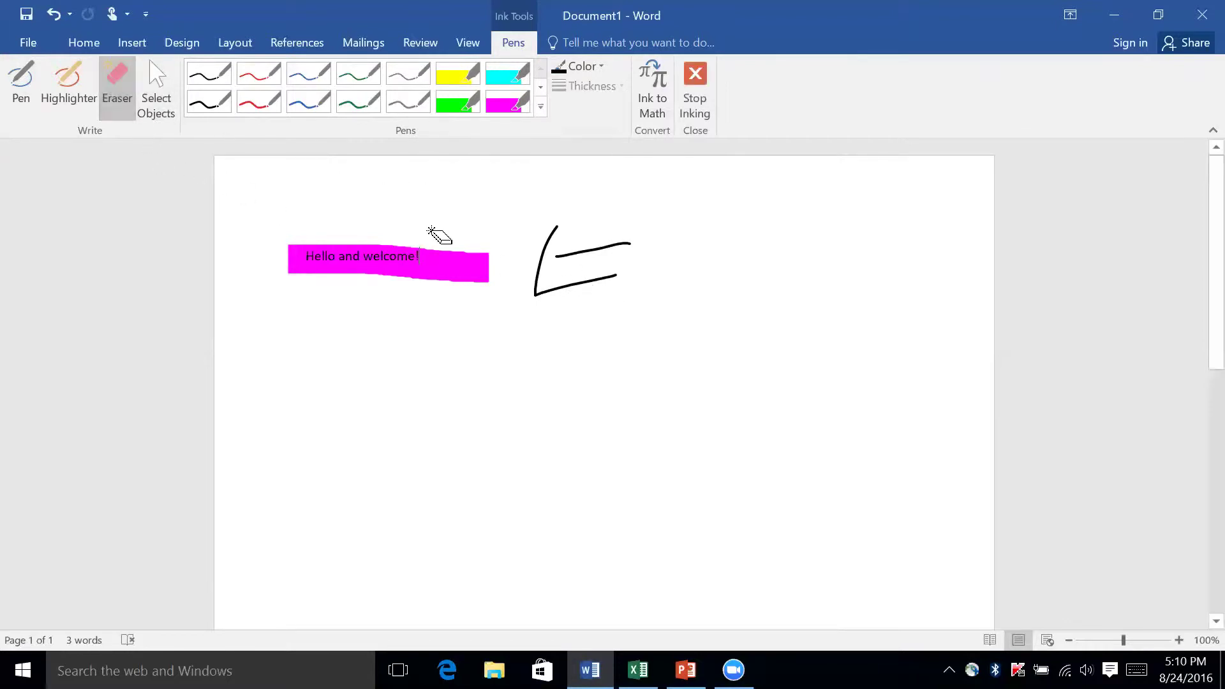
pyautogui.click(462, 266)
pyautogui.moveTo(530, 260); pyautogui.dragTo(575, 262)
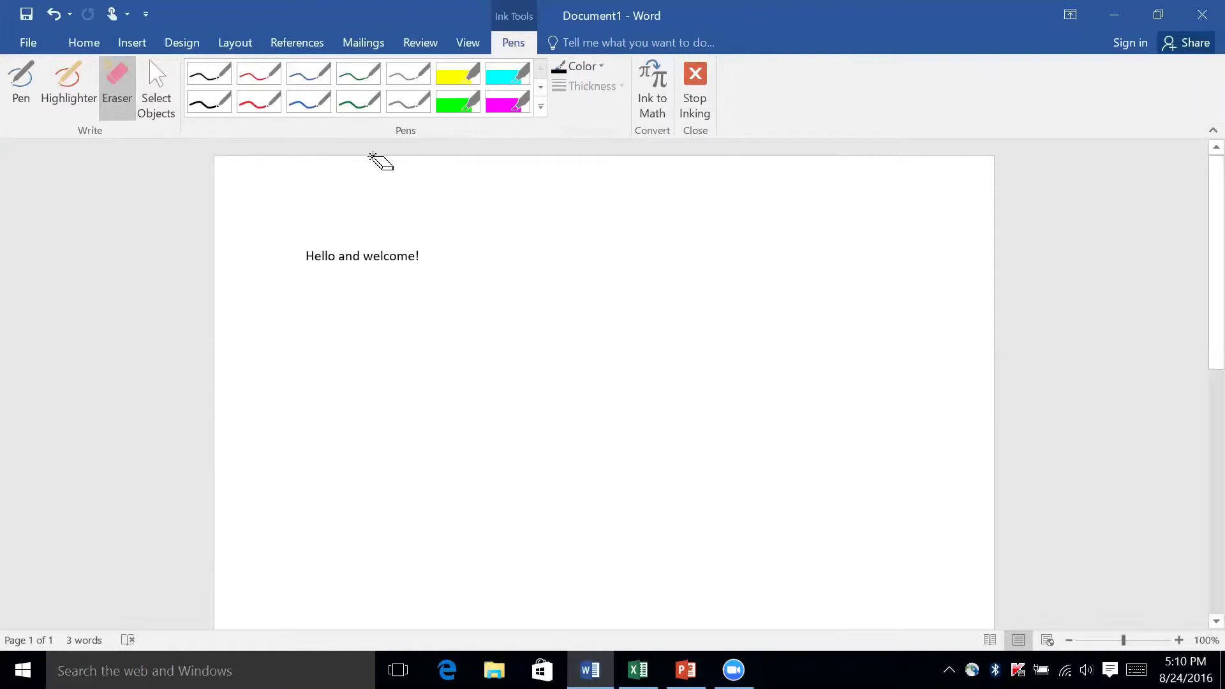
# Turn off inking mode, leaving only 'Hello and welcome!' on the page
pyautogui.click(695, 81)
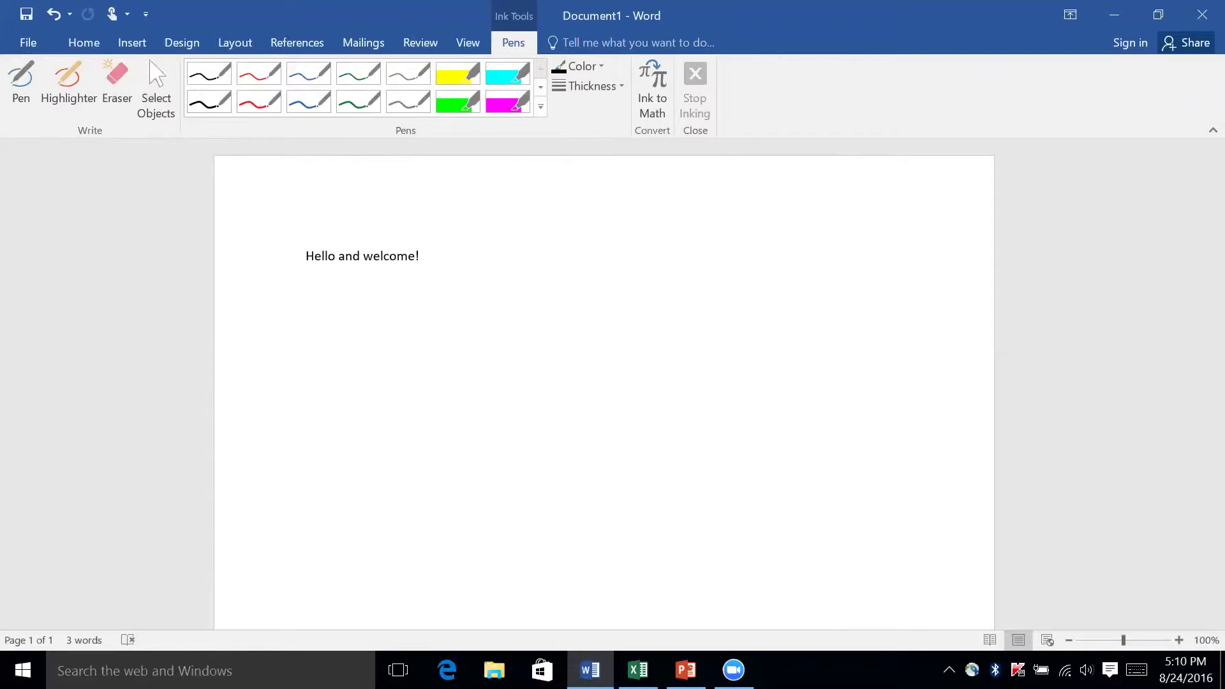
# Bring Excel's blank Book1 to the front and search Tell Me for 'Ink equation'
pyautogui.moveTo(638, 670)
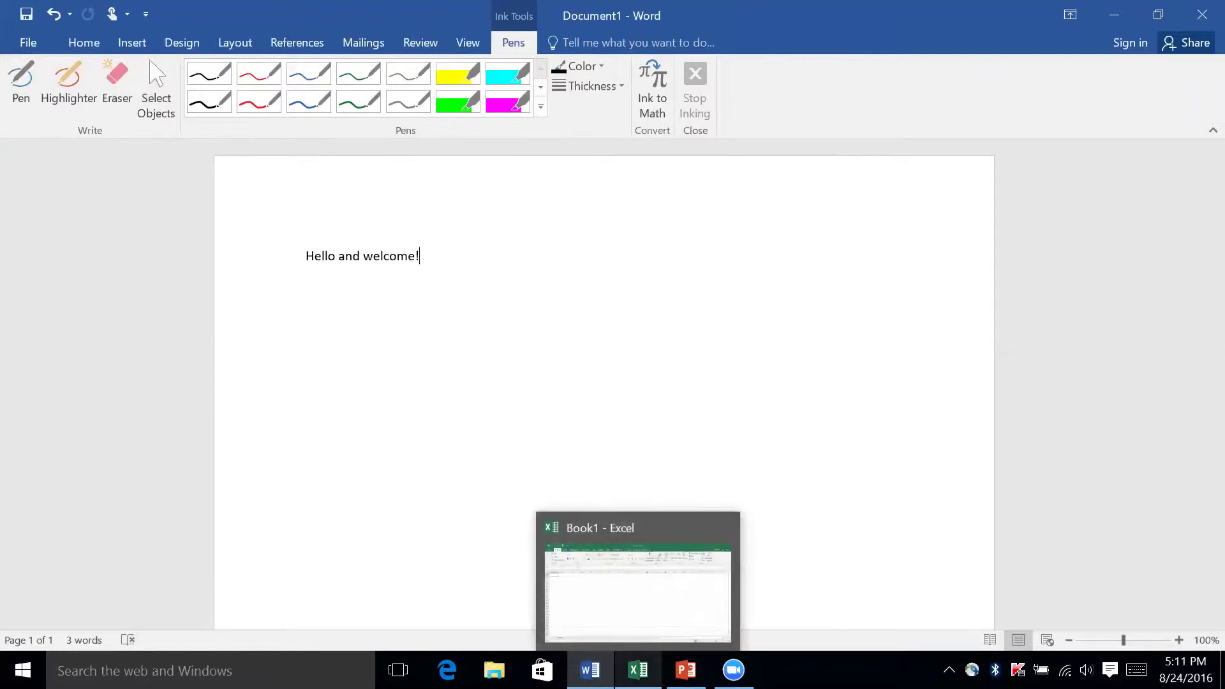
pyautogui.click(638, 670)
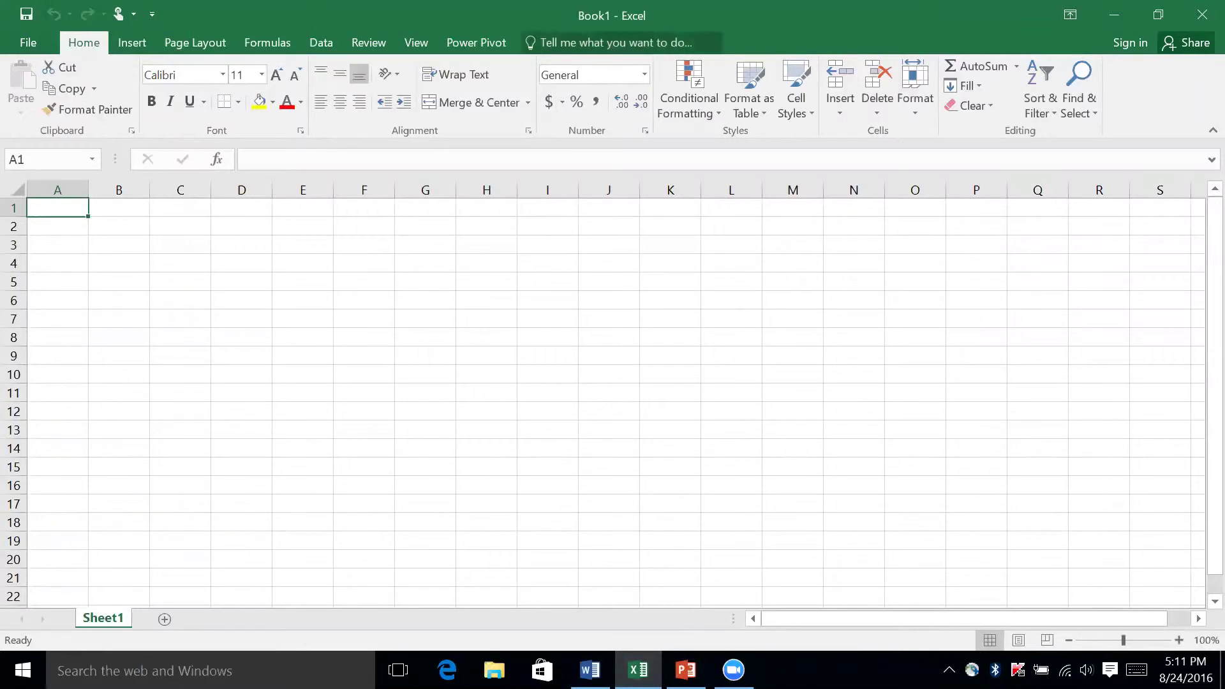
pyautogui.click(596, 43)
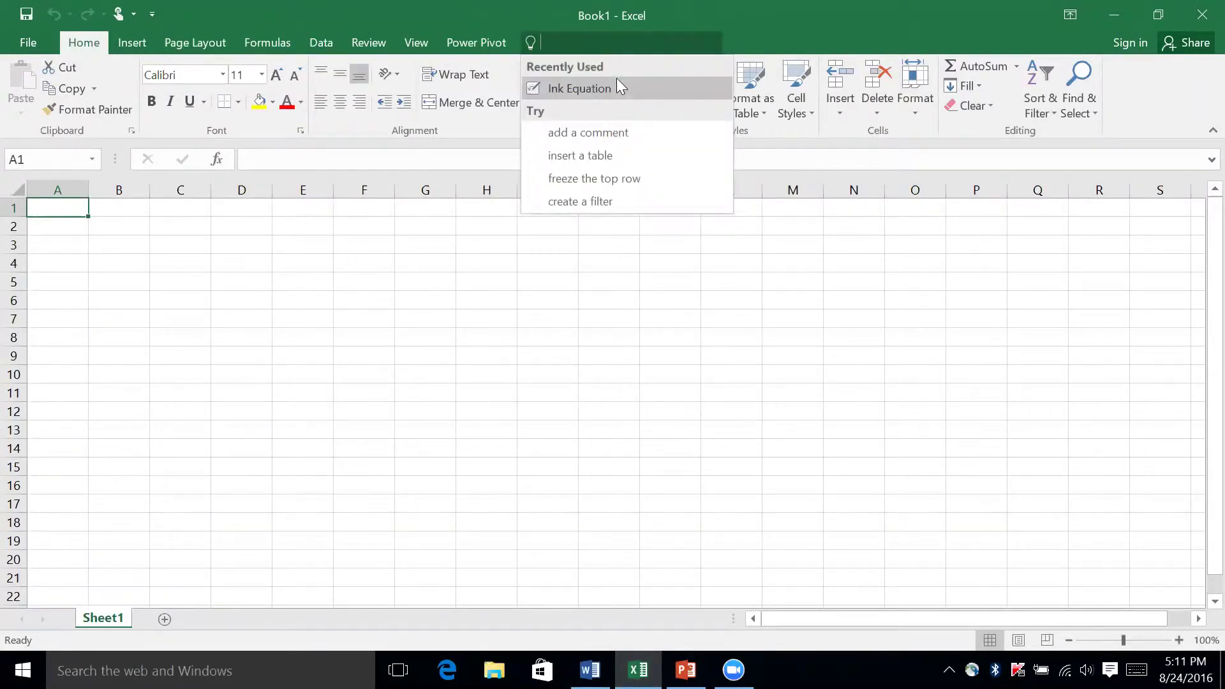
pyautogui.write('In')
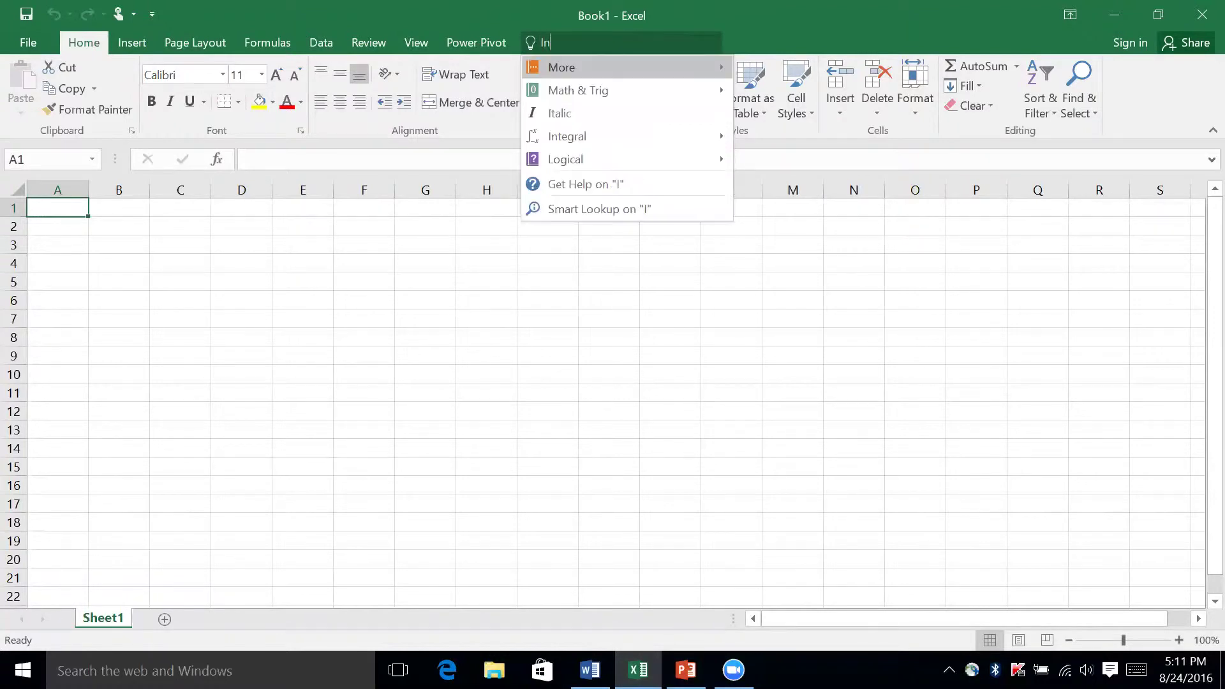
pyautogui.write('k equation')
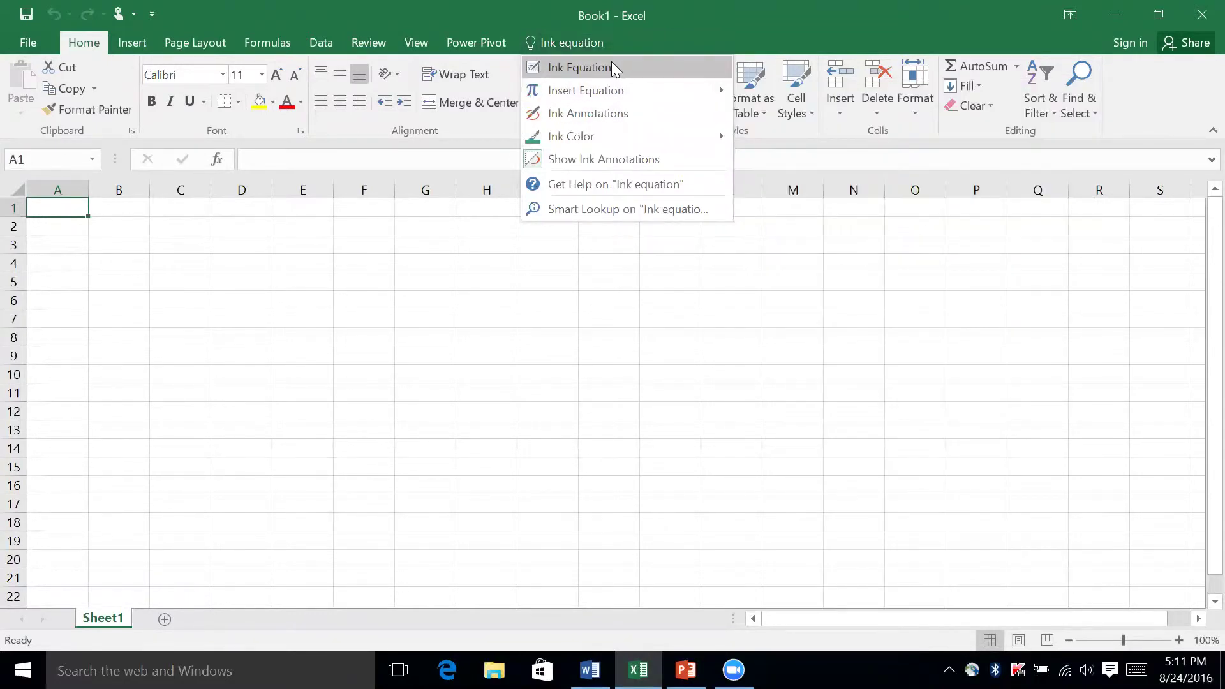
# Open Ink Equation and handwrite a² + b in the Math Input panel
pyautogui.click(613, 66)
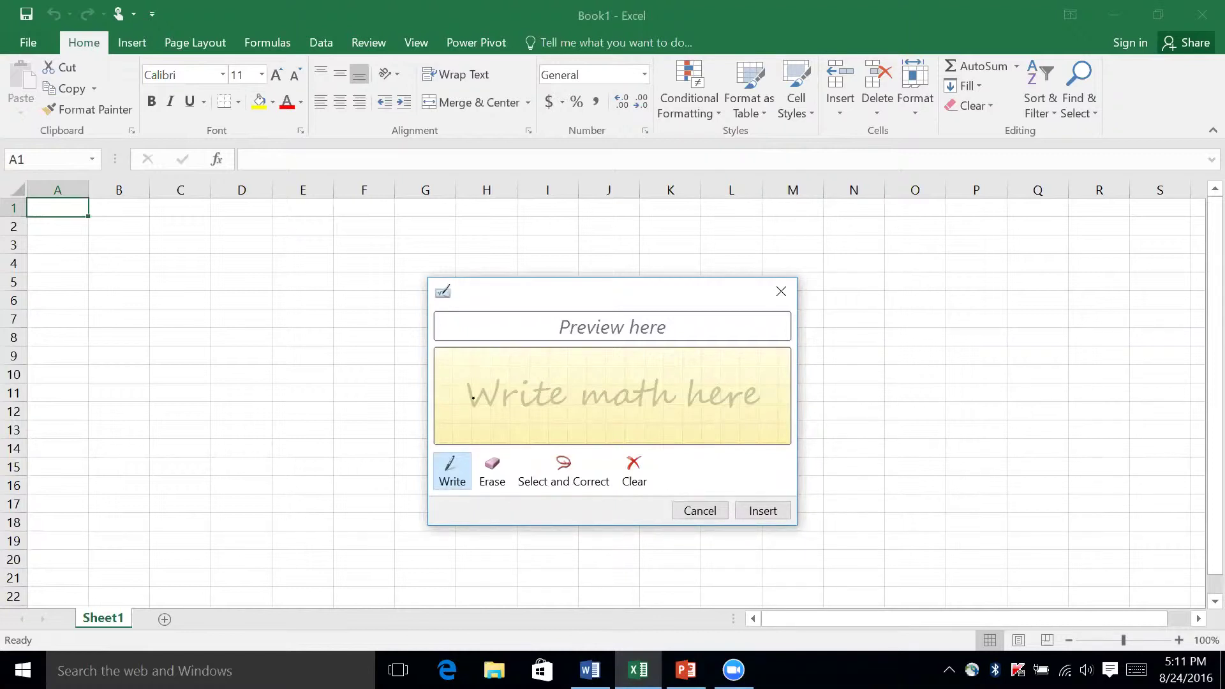
pyautogui.moveTo(473, 398); pyautogui.dragTo(498, 416)
pyautogui.click(497, 407)
pyautogui.moveTo(492, 371)
pyautogui.mouseDown()
pyautogui.moveTo(559, 445)
pyautogui.moveTo(581, 424)
pyautogui.mouseUp()
pyautogui.moveTo(610, 380)
pyautogui.mouseDown()
pyautogui.moveTo(605, 468)
pyautogui.moveTo(619, 449)
pyautogui.moveTo(646, 465)
pyautogui.moveTo(606, 469)
pyautogui.mouseUp()
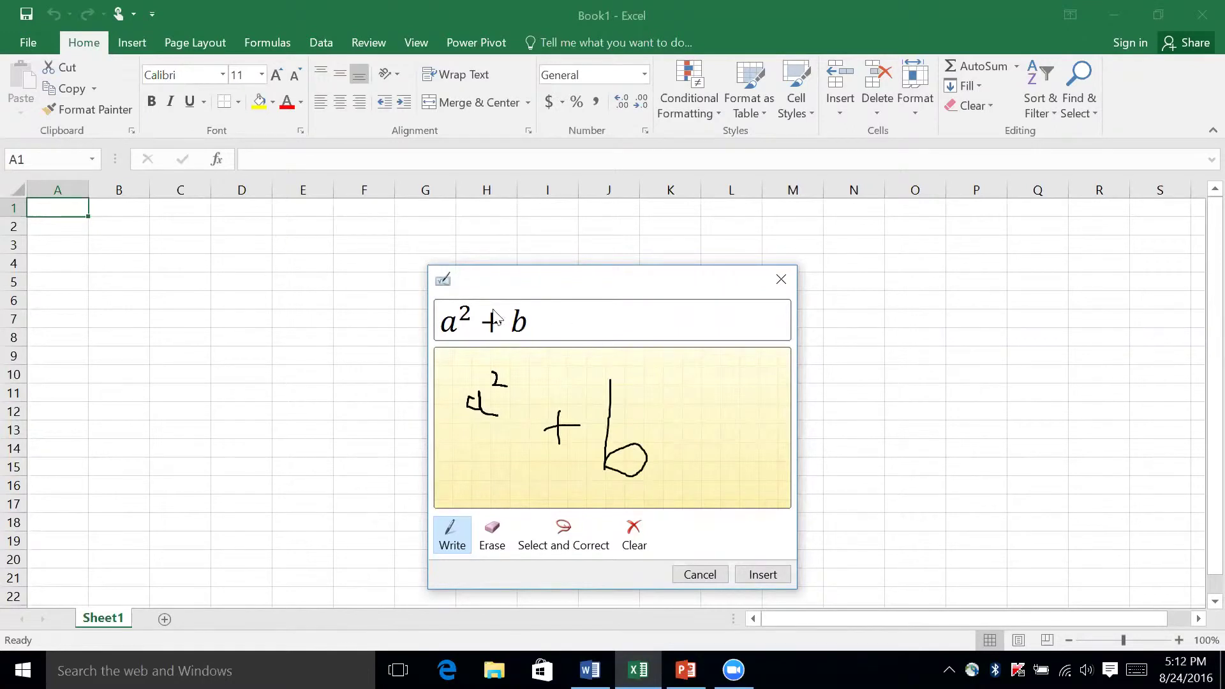
pyautogui.click(748, 571)
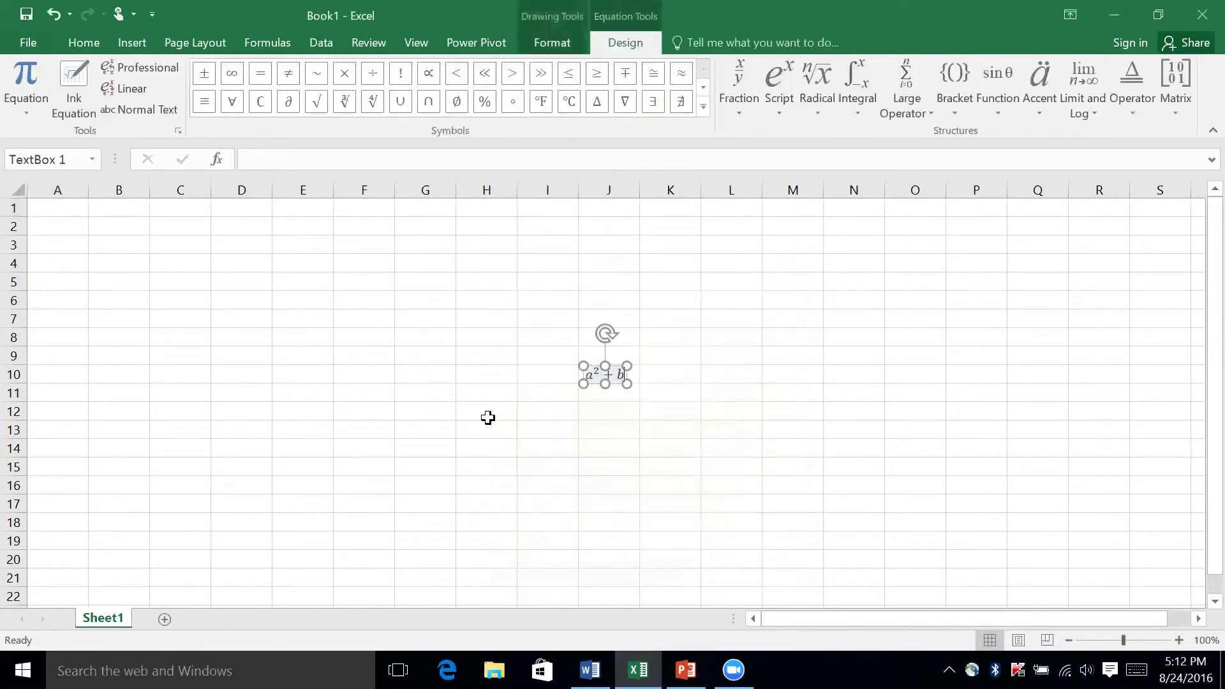
pyautogui.press('Escape')
pyautogui.press('Escape')
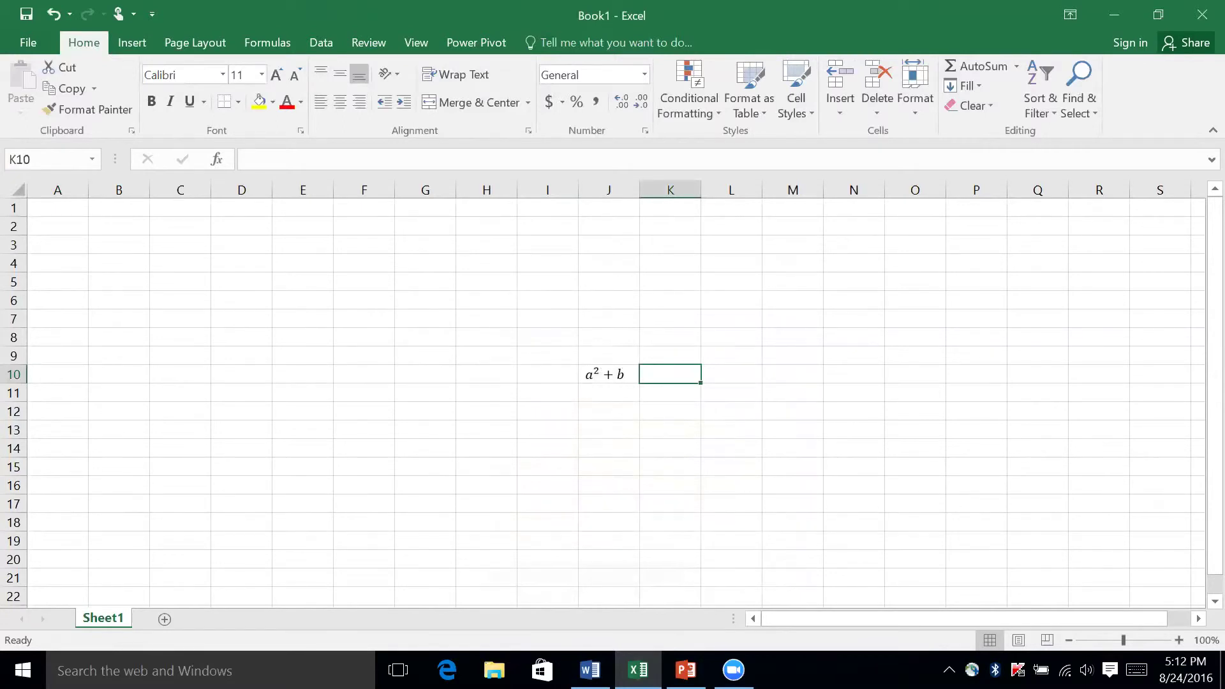
pyautogui.click(631, 376)
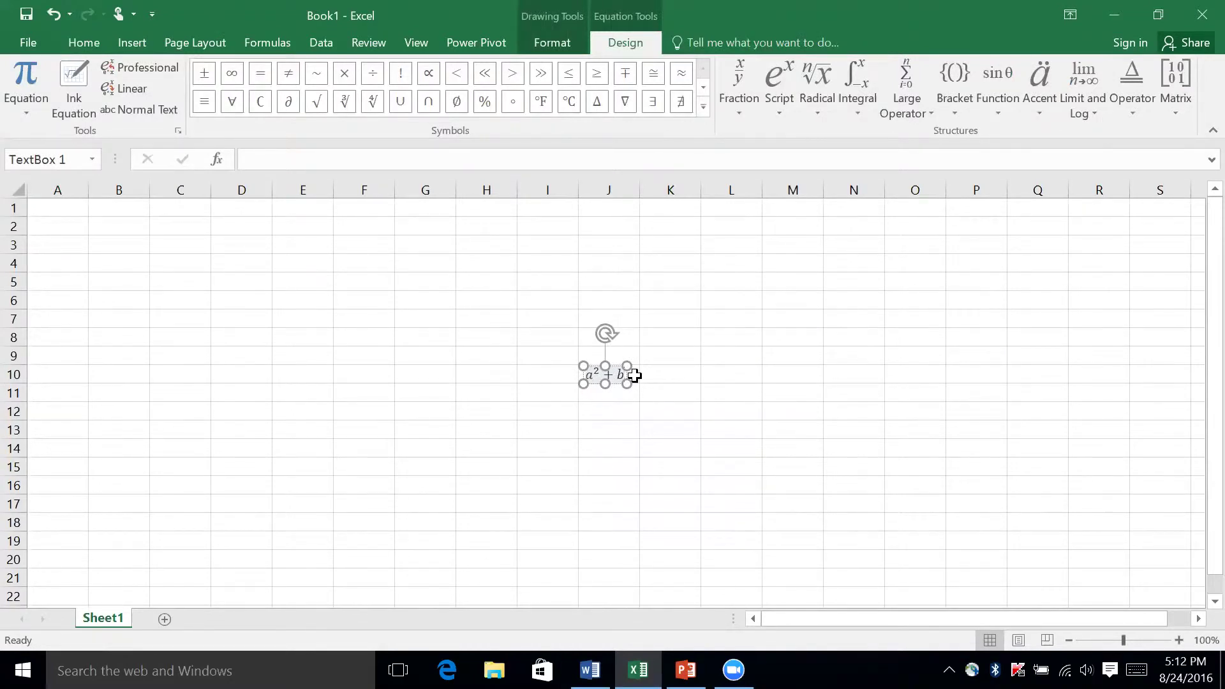
pyautogui.click(681, 319)
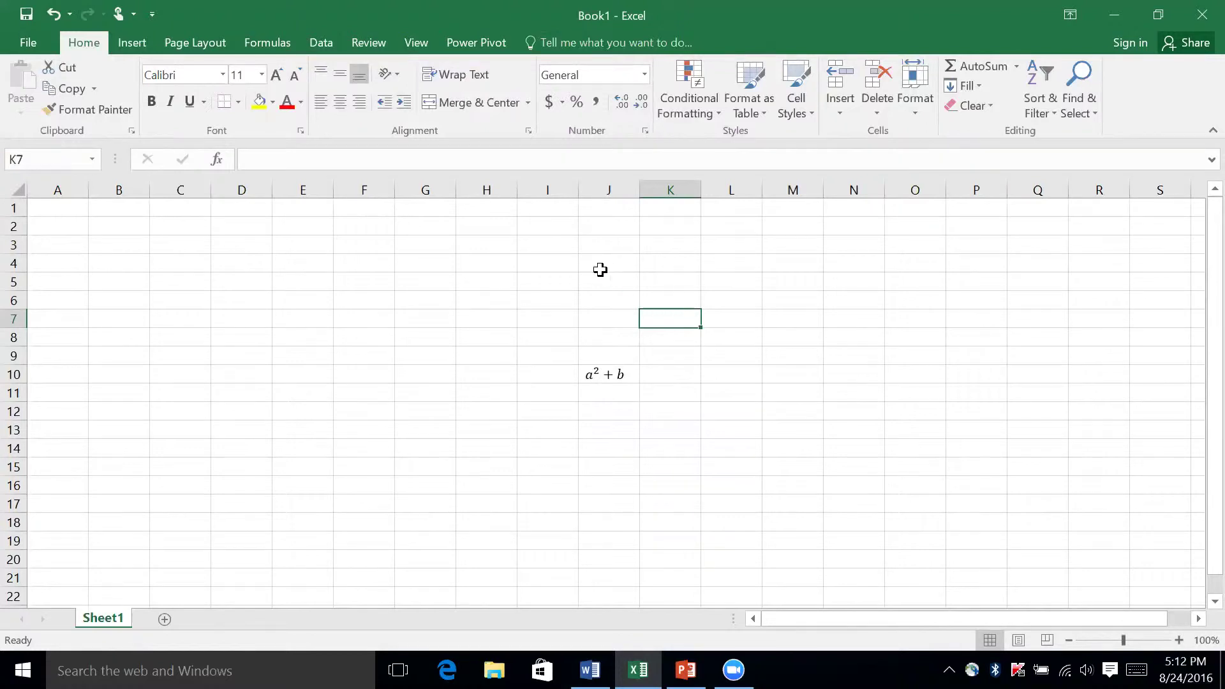
# Show the Data tab and browse the New Query sources, including Combine Queries, without choosing one
pyautogui.click(322, 43)
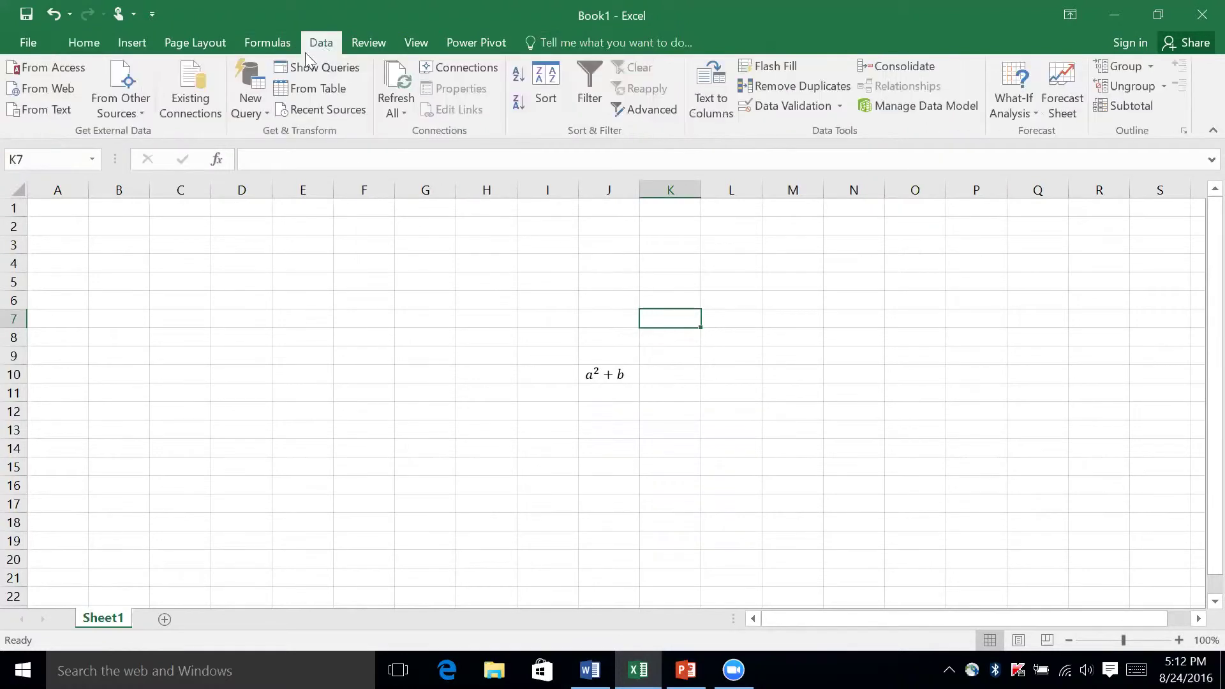
pyautogui.click(261, 111)
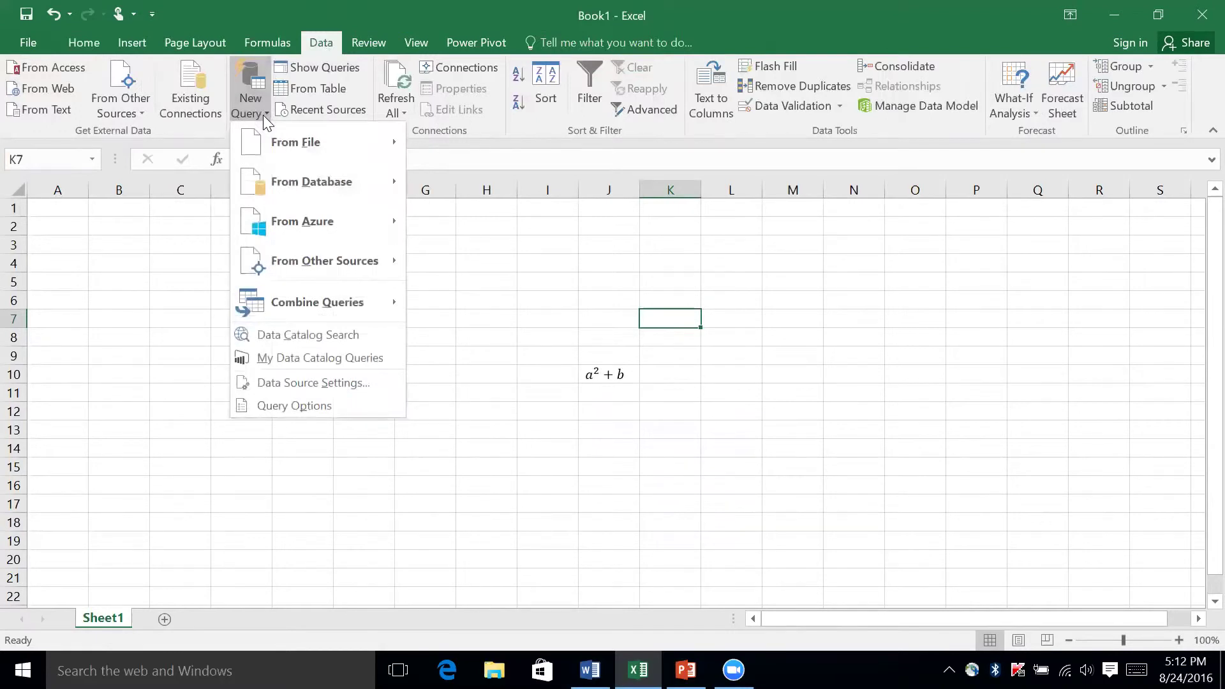
pyautogui.click(267, 17)
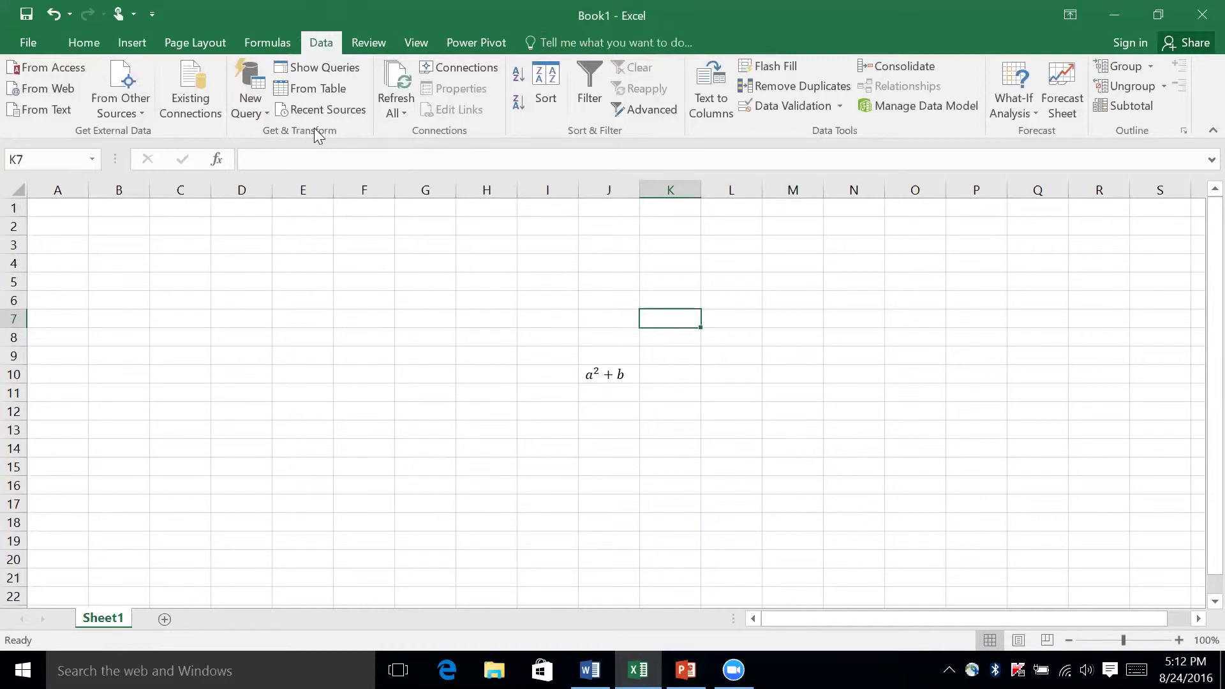
pyautogui.click(254, 100)
pyautogui.moveTo(339, 300)
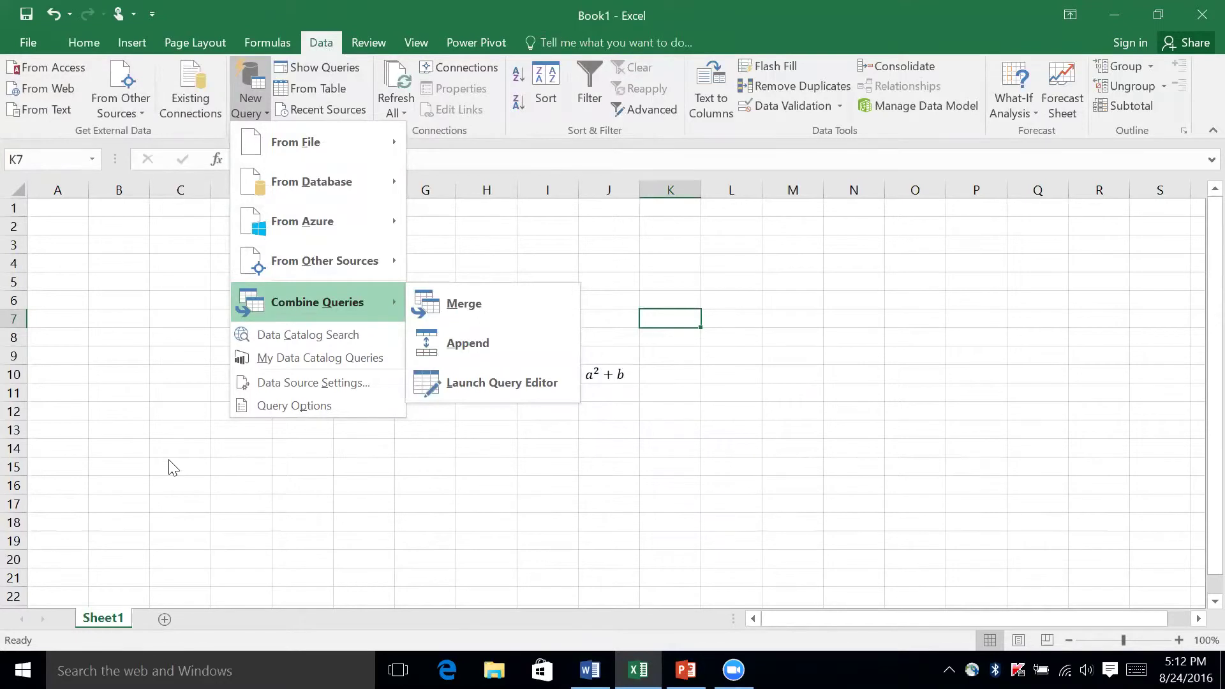
pyautogui.click(170, 361)
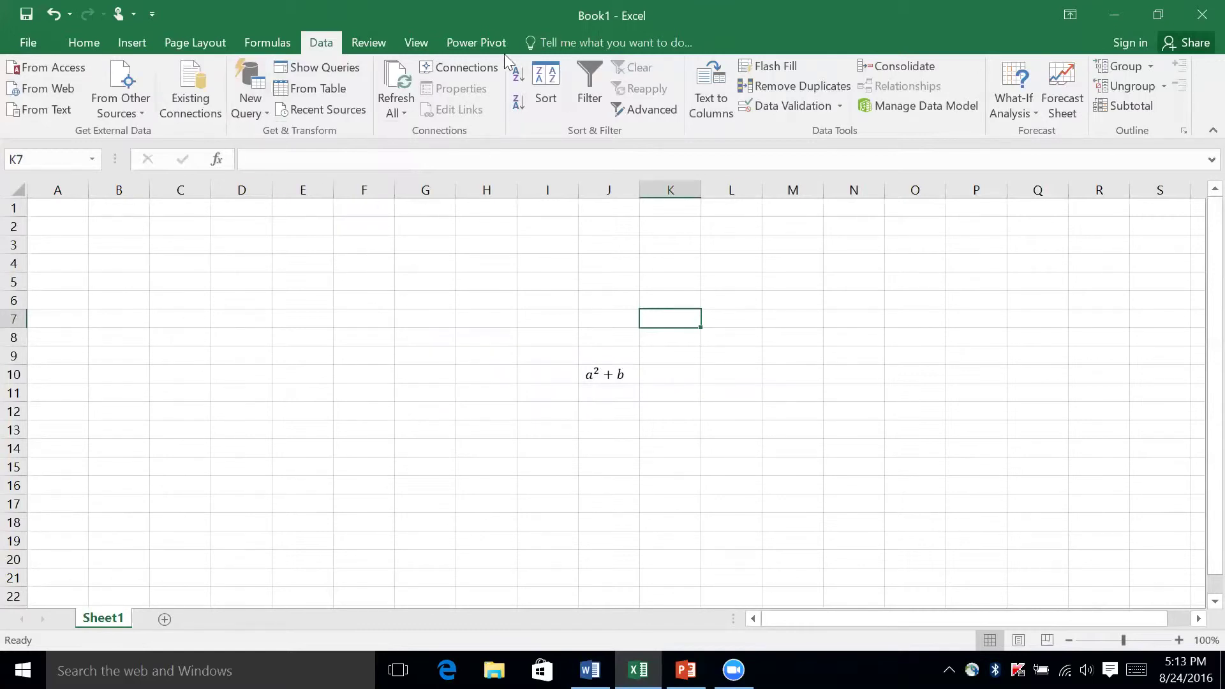
# Launch 3D Maps for Book1 by searching '3d' in the Tell me box
pyautogui.click(557, 40)
pyautogui.write('3d')
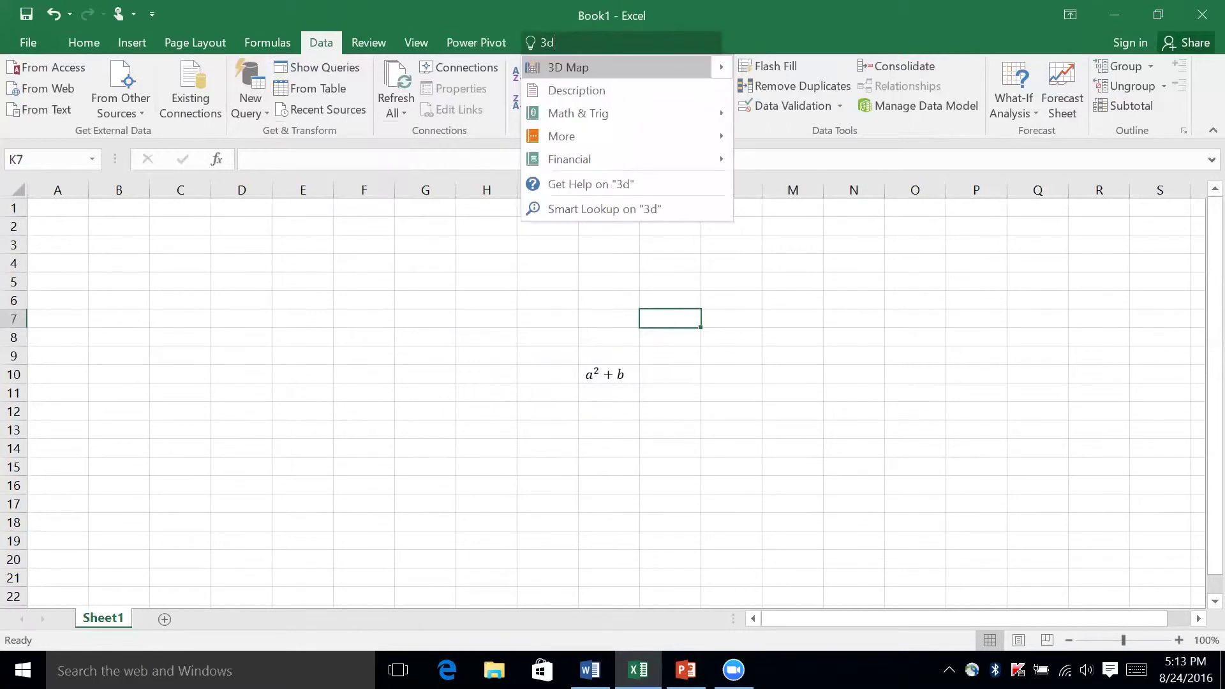
pyautogui.click(615, 67)
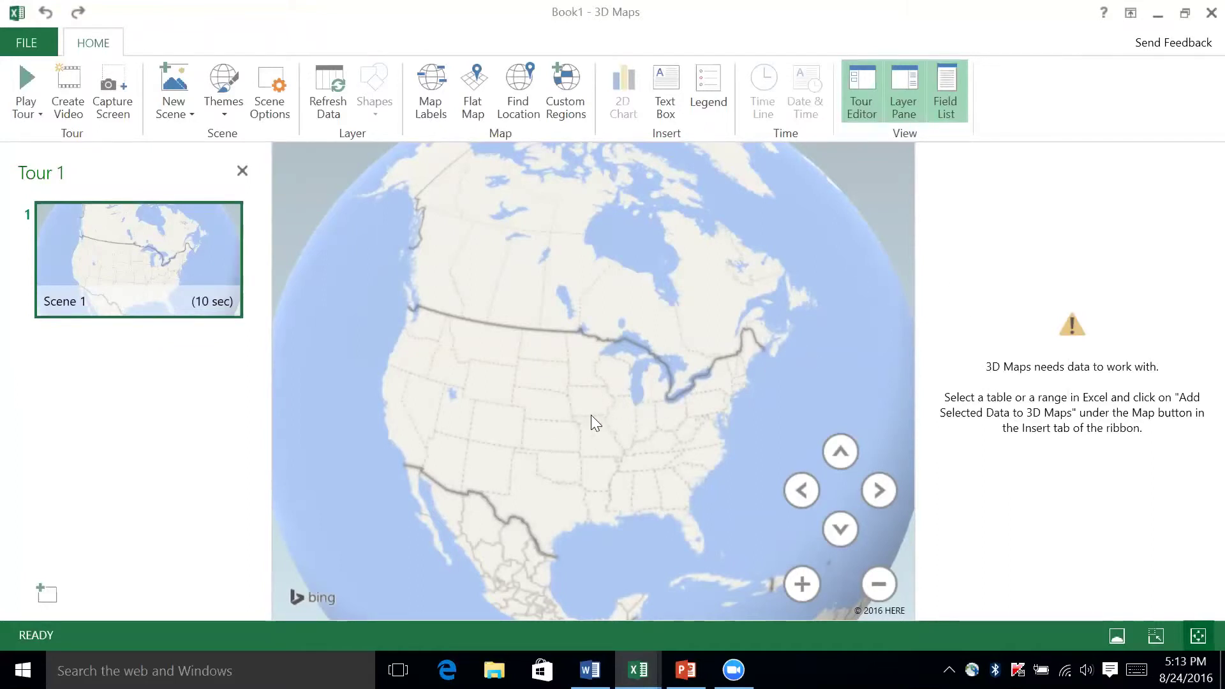
# Hide the Tour Editor pane so the North America globe fills the window
pyautogui.click(241, 169)
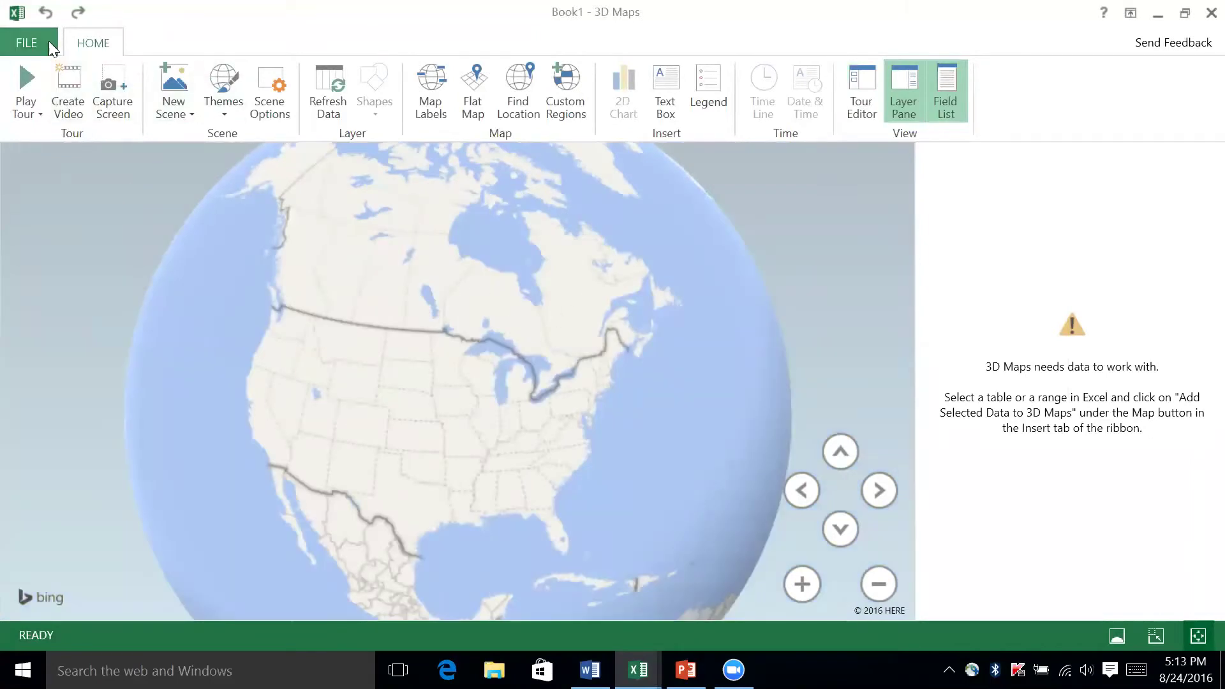
# Close 3D Maps and bring up Excel's New page with the workbook template gallery
pyautogui.click(15, 32)
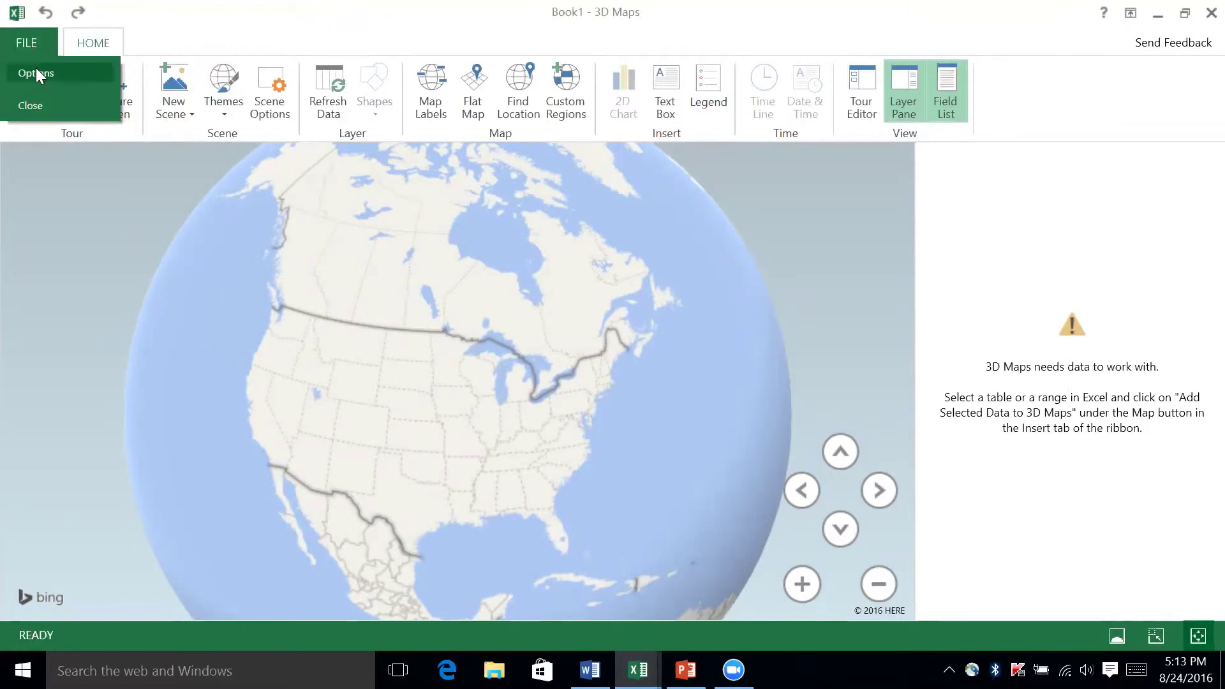
pyautogui.click(49, 96)
pyautogui.click(34, 37)
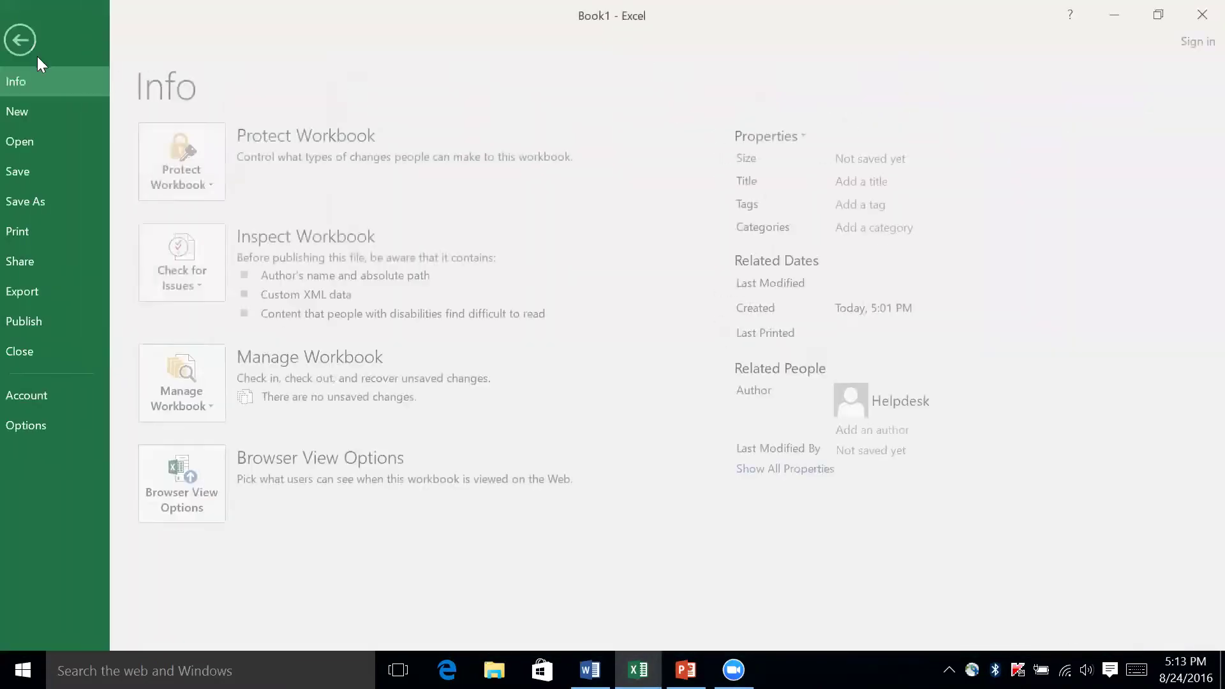
pyautogui.click(41, 111)
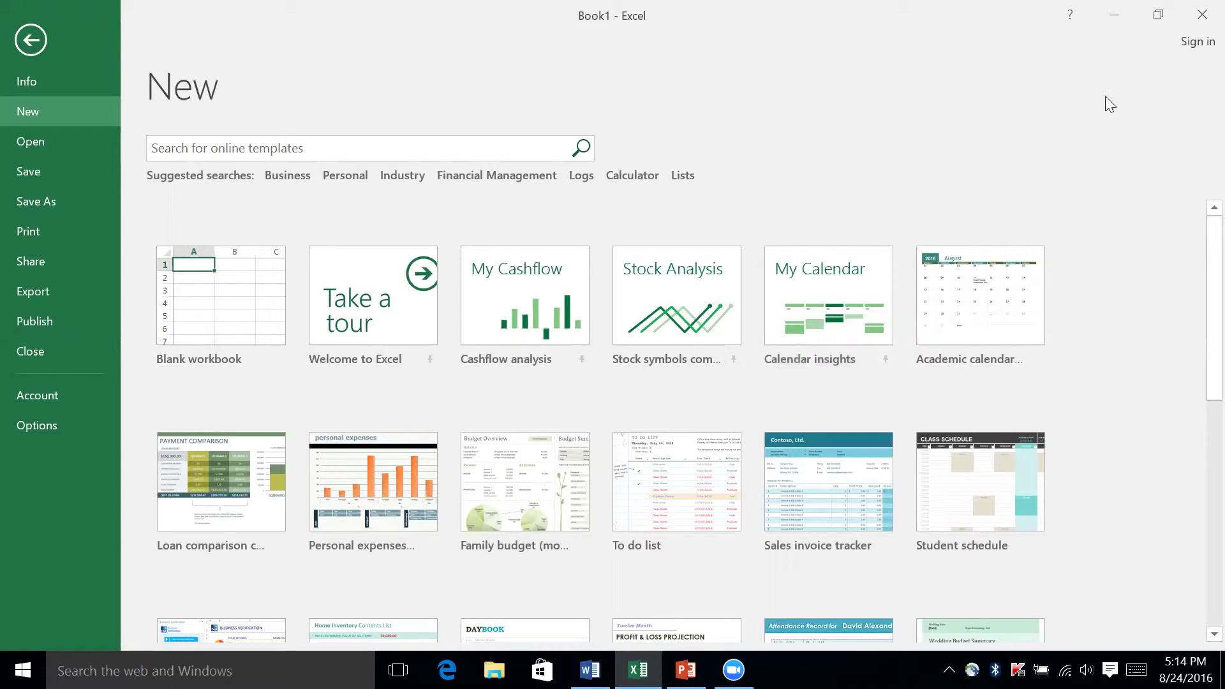
# Minimize Excel and bring the two-slide PowerPoint presentation to the front
pyautogui.click(1131, 16)
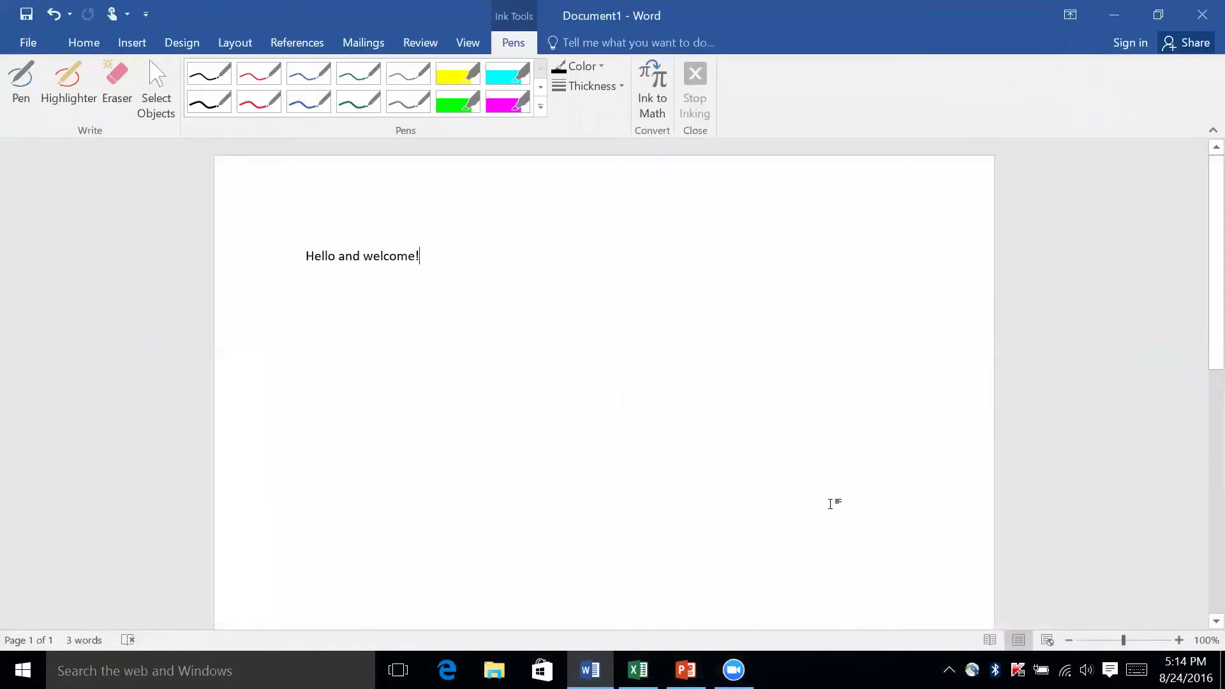
pyautogui.click(686, 669)
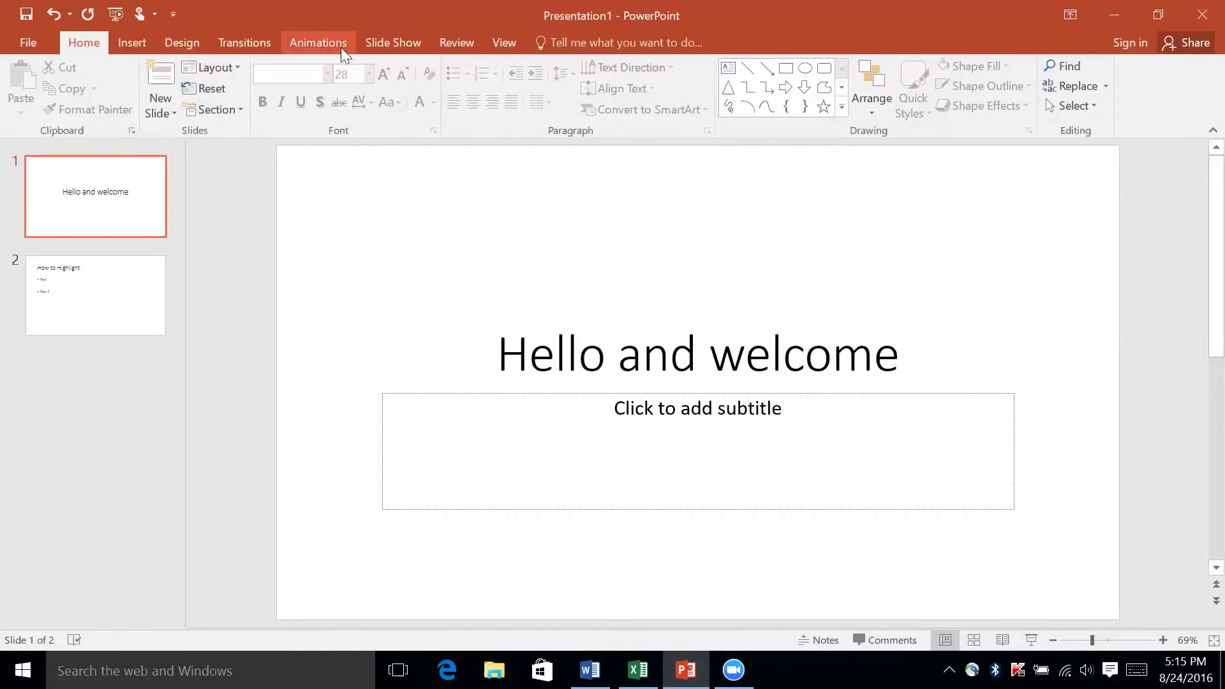
# Start the slide show from the Slide Show tab, opening Presenter View on slide 1
pyautogui.click(382, 43)
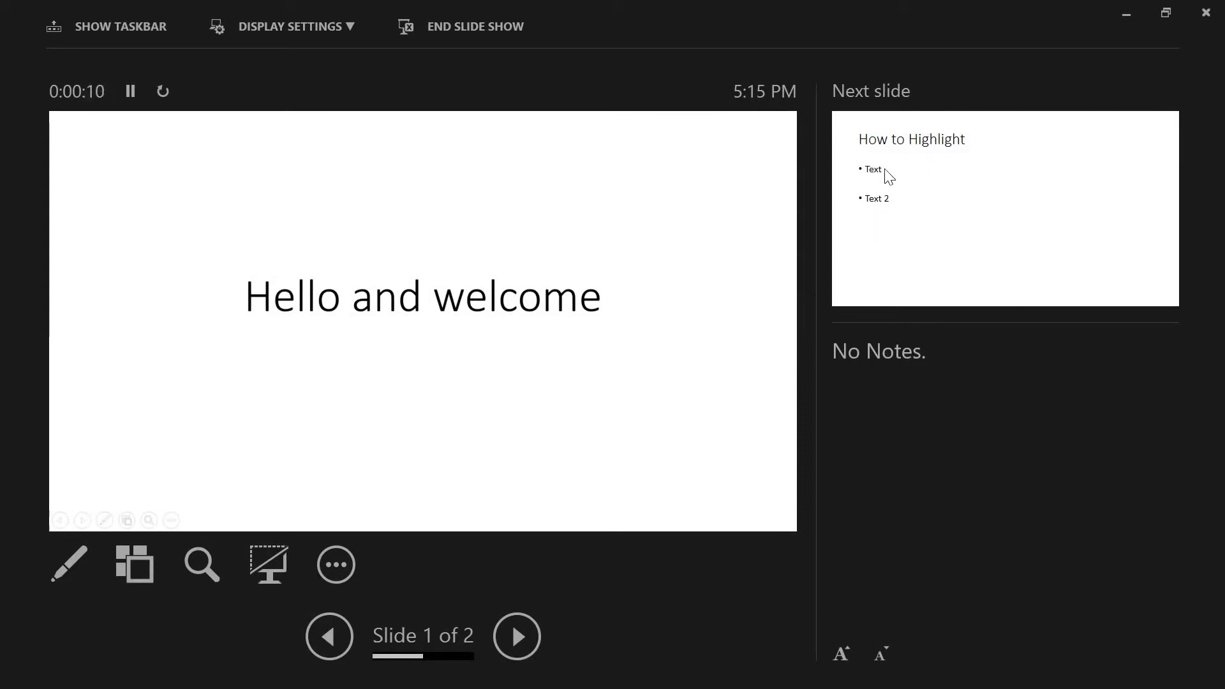
# Advance to the How to Highlight slide and mark the Text 2 bullet with a light-blue highlighter
pyautogui.click(504, 648)
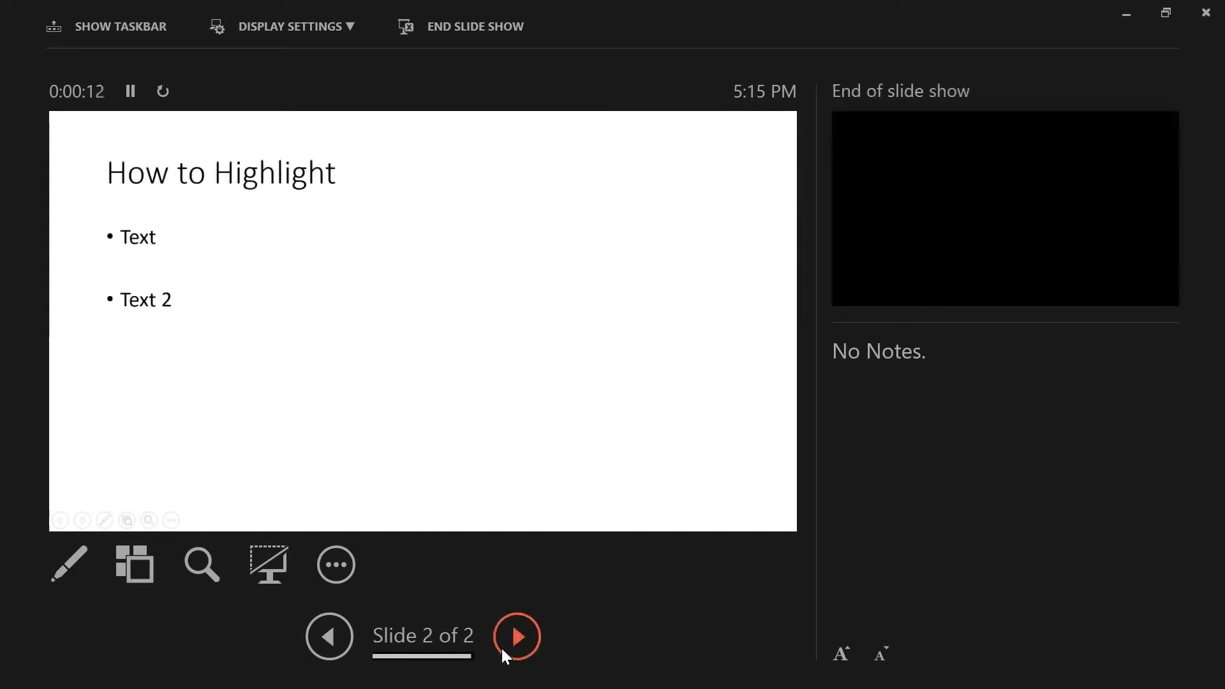
pyautogui.click(56, 578)
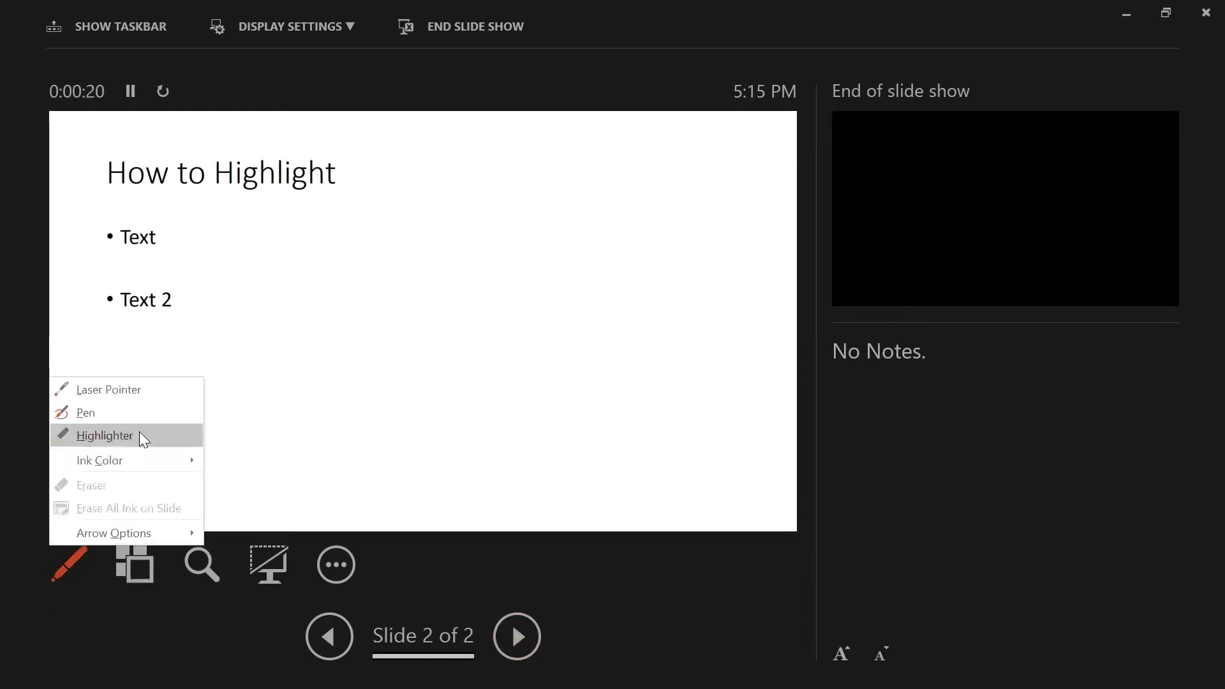
pyautogui.click(106, 436)
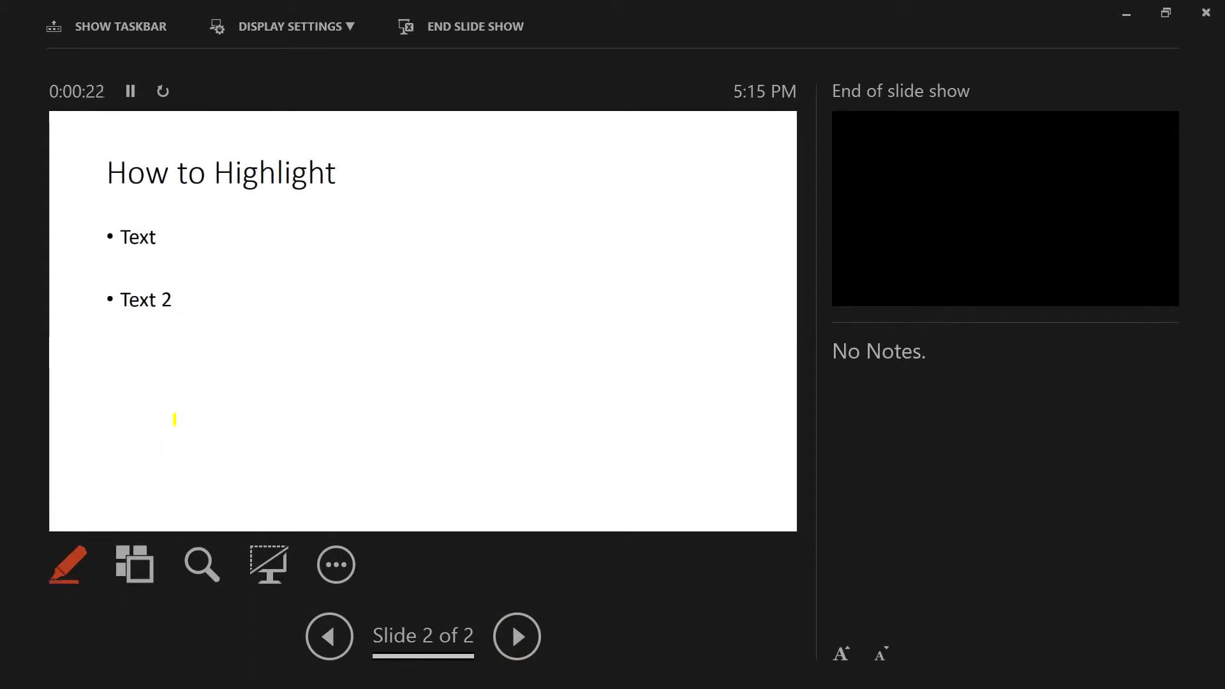
pyautogui.click(56, 577)
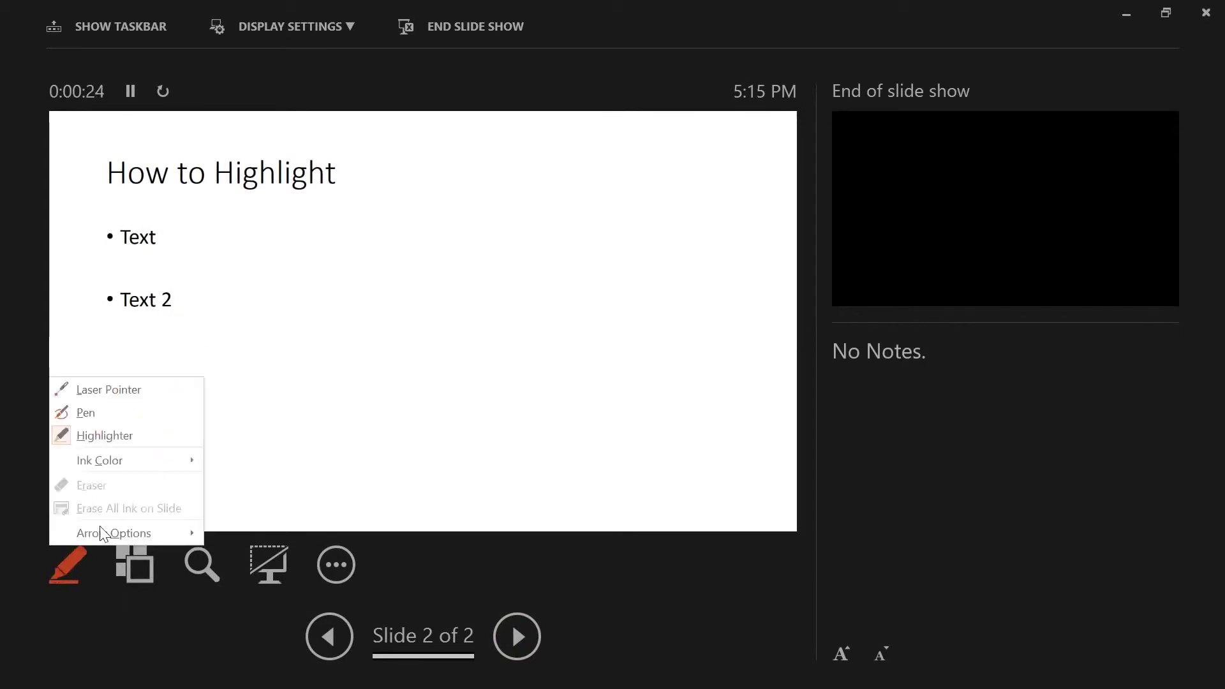
pyautogui.moveTo(151, 459)
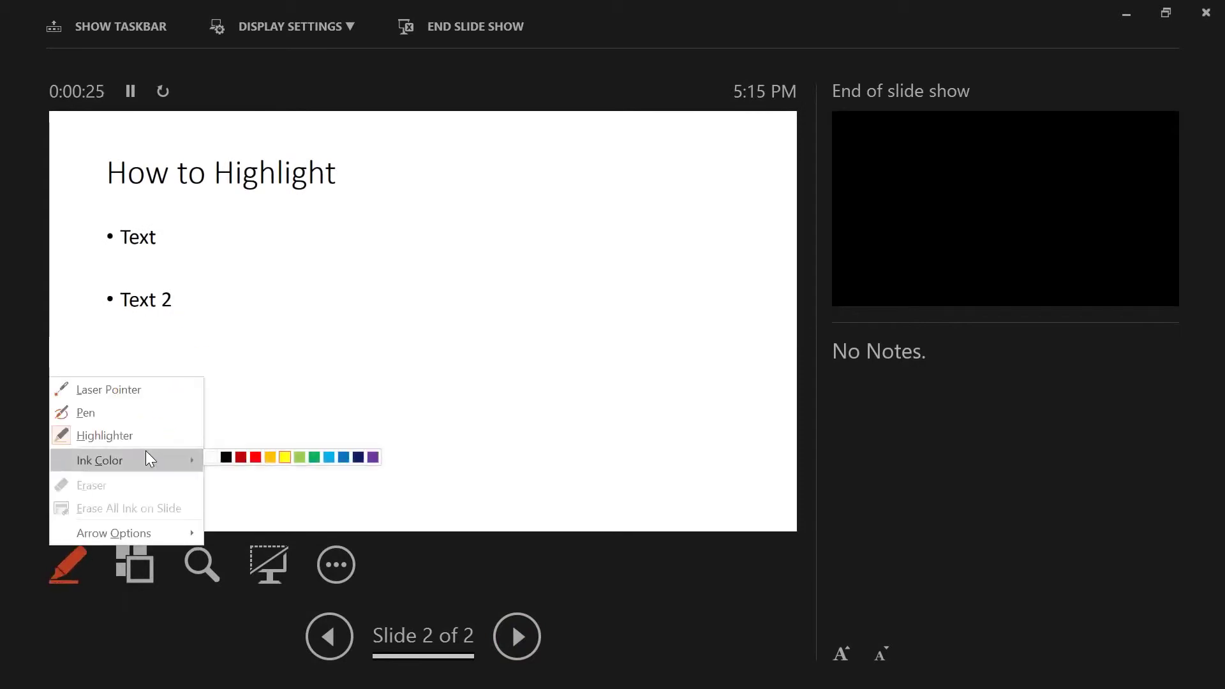
pyautogui.click(329, 458)
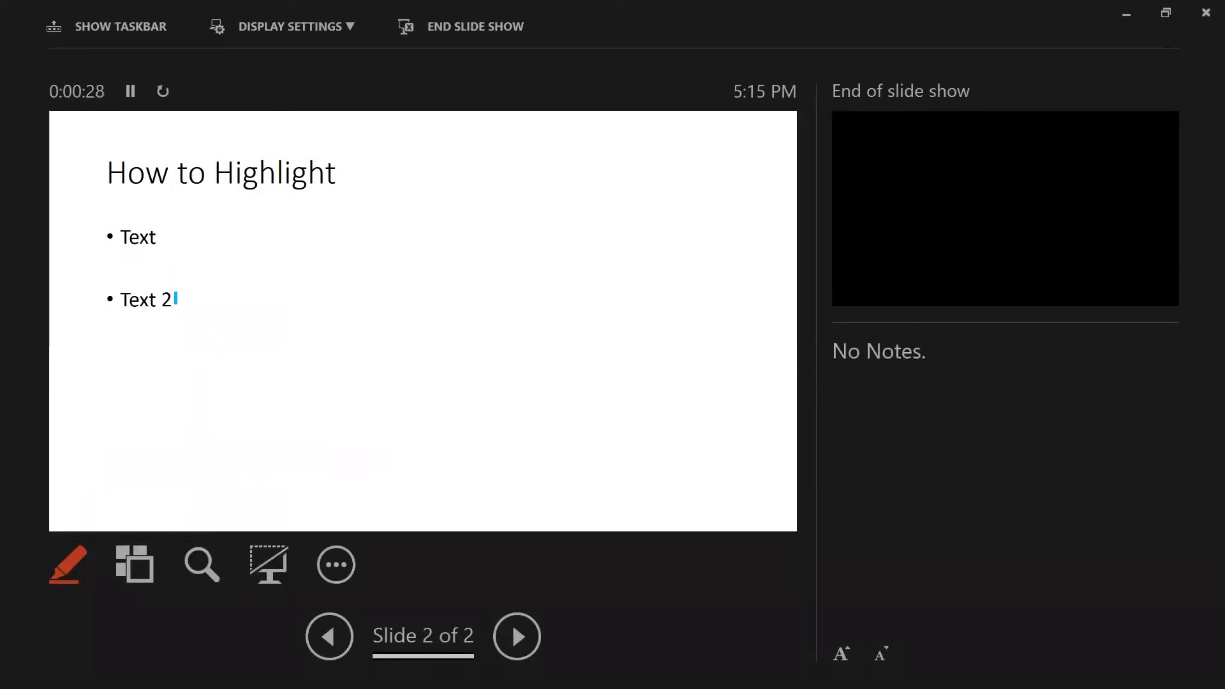
pyautogui.moveTo(176, 298)
pyautogui.mouseDown()
pyautogui.moveTo(99, 299)
pyautogui.moveTo(179, 288)
pyautogui.moveTo(130, 292)
pyautogui.moveTo(147, 290)
pyautogui.moveTo(128, 310)
pyautogui.moveTo(199, 302)
pyautogui.moveTo(102, 304)
pyautogui.mouseUp()
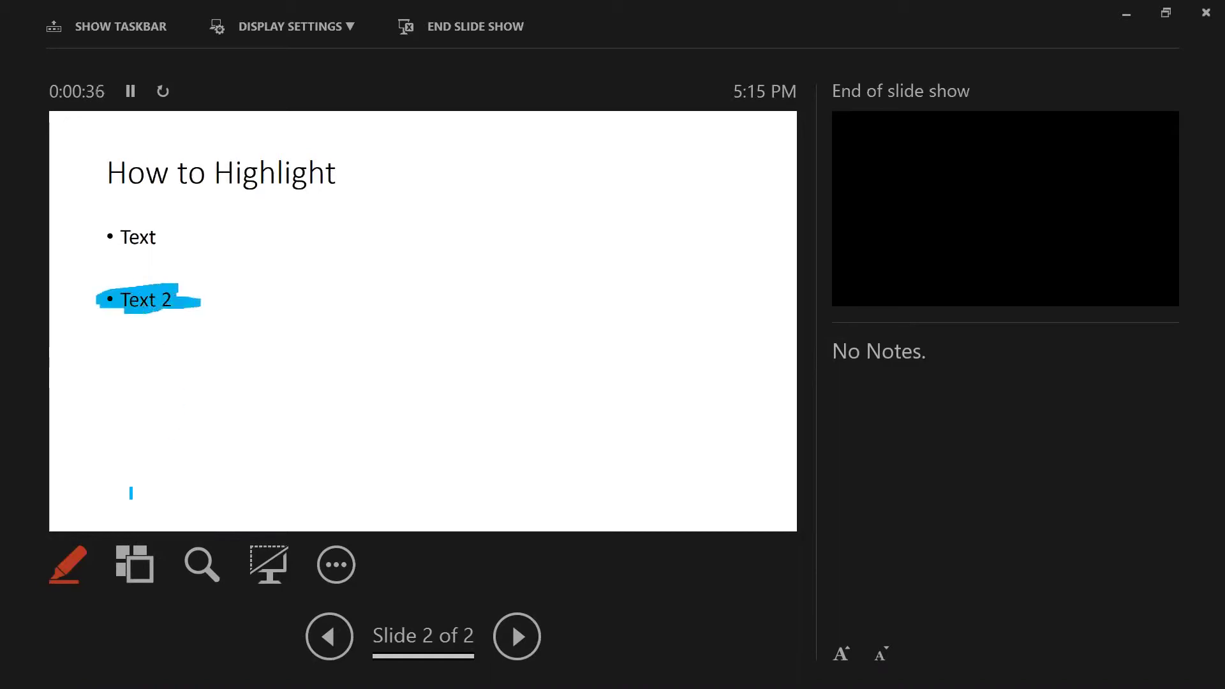
# Circle the Text bullet in red ink, then go back to slide 1 and return to slide 2
pyautogui.click(80, 557)
pyautogui.moveTo(112, 469)
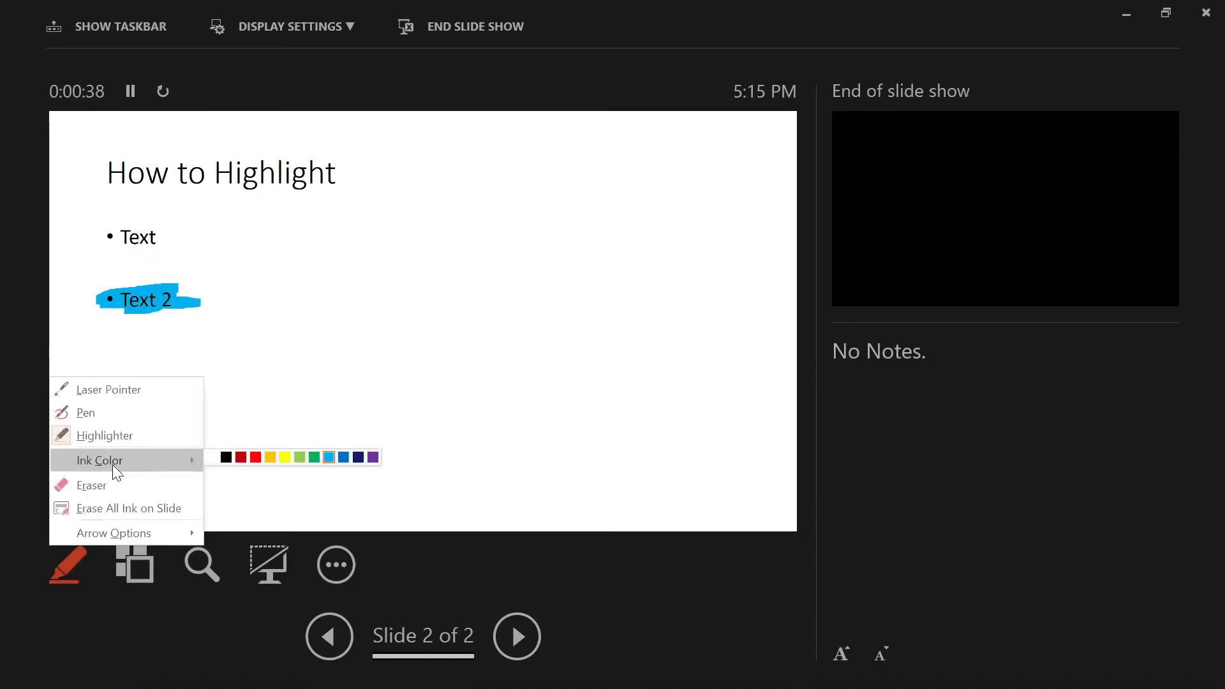
pyautogui.click(255, 457)
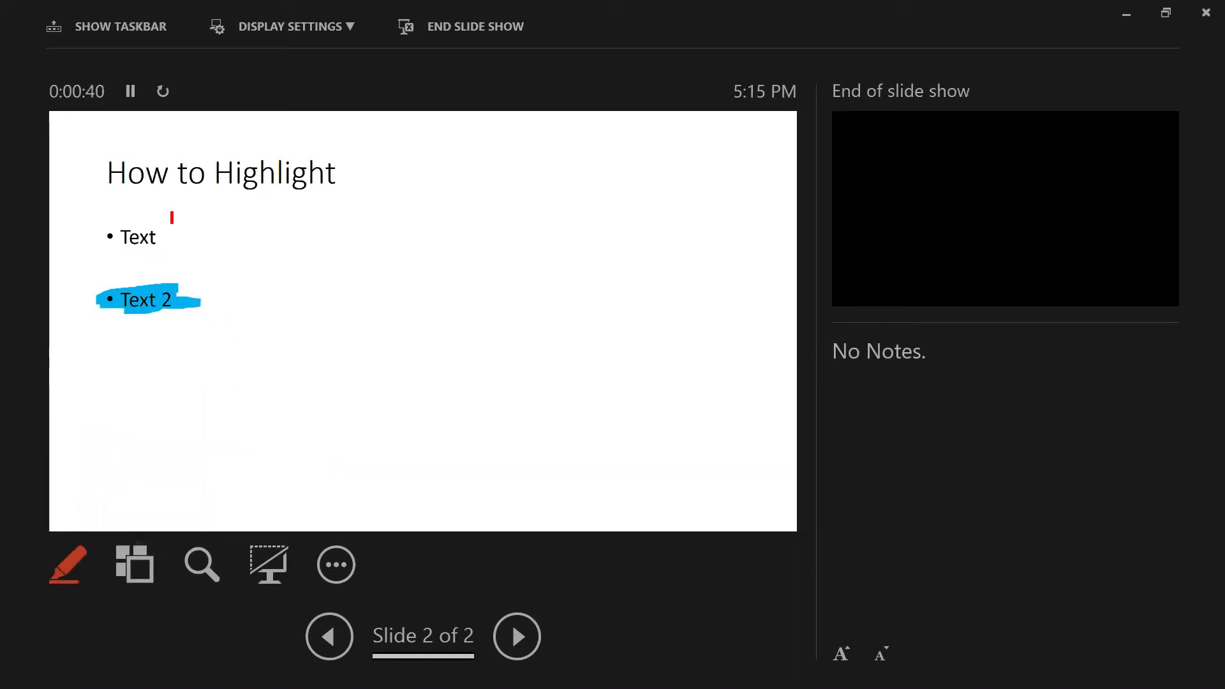
pyautogui.moveTo(167, 207)
pyautogui.mouseDown()
pyautogui.moveTo(109, 195)
pyautogui.moveTo(96, 230)
pyautogui.moveTo(145, 261)
pyautogui.moveTo(168, 205)
pyautogui.mouseUp()
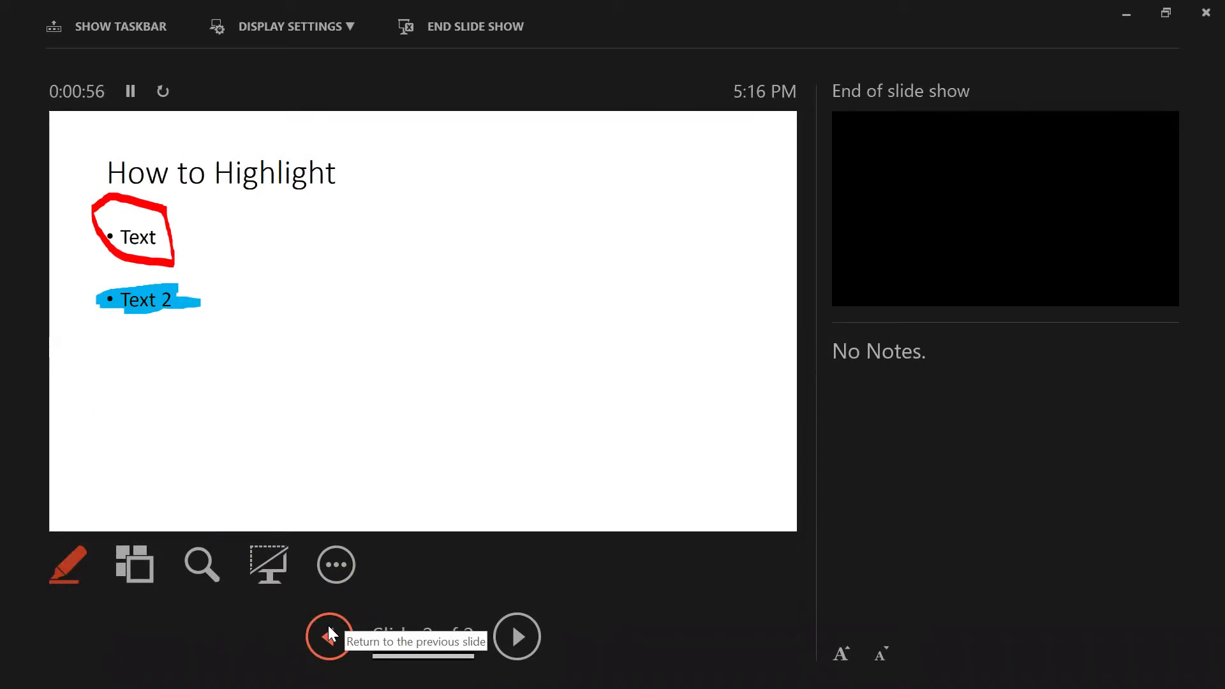
pyautogui.click(330, 635)
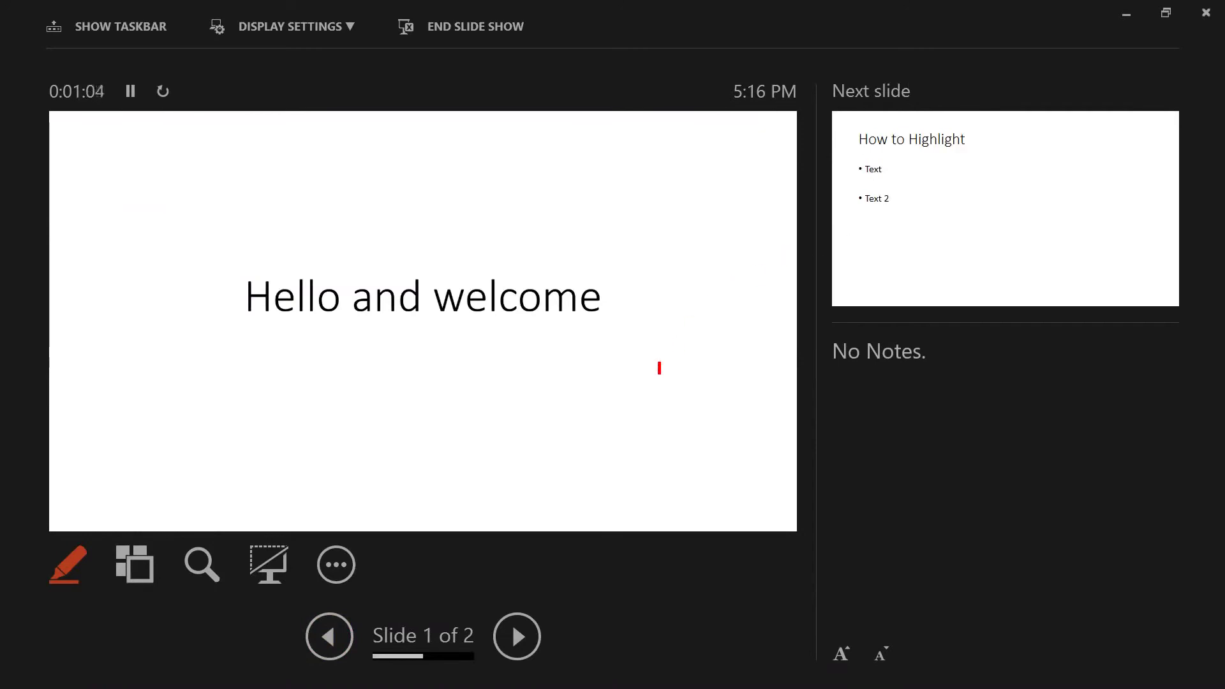
pyautogui.click(517, 636)
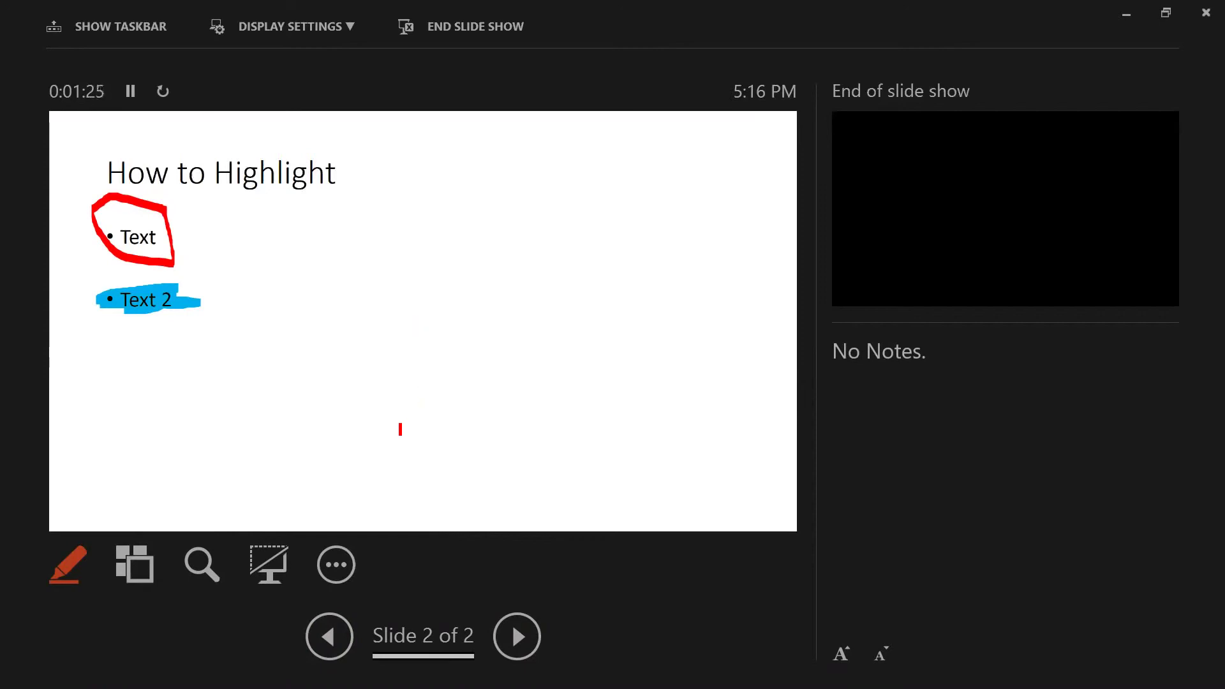
# End the slide show and discard the ink annotations
pyautogui.click(461, 30)
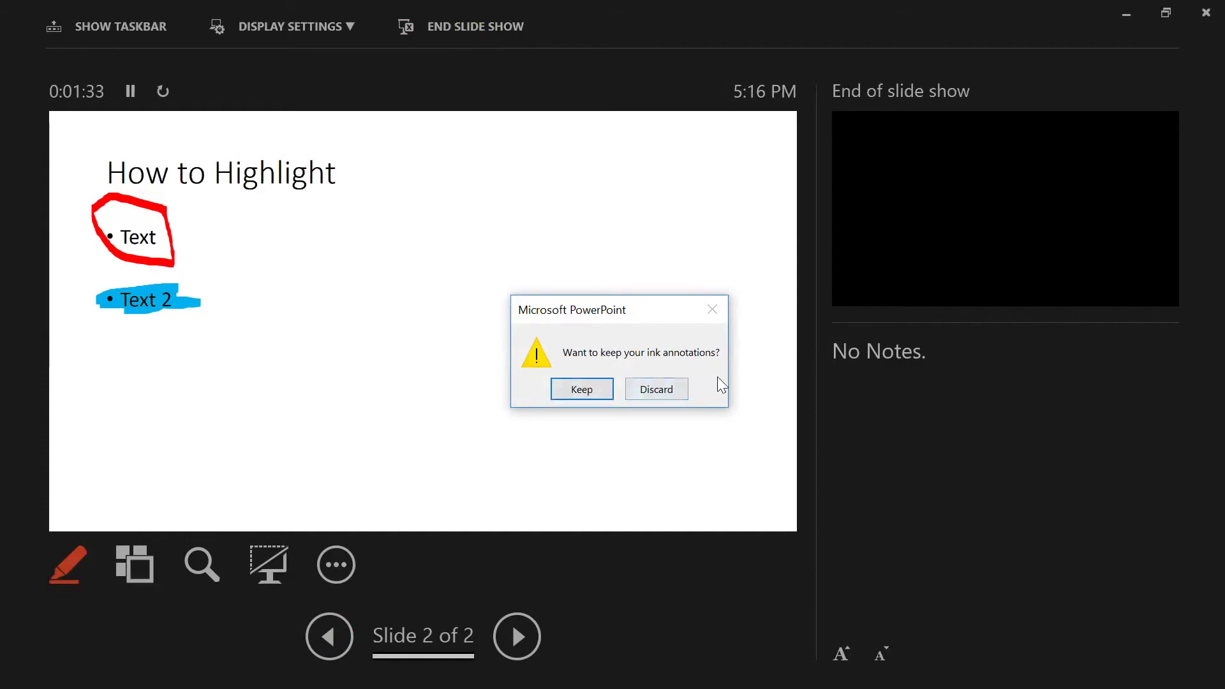
pyautogui.click(659, 393)
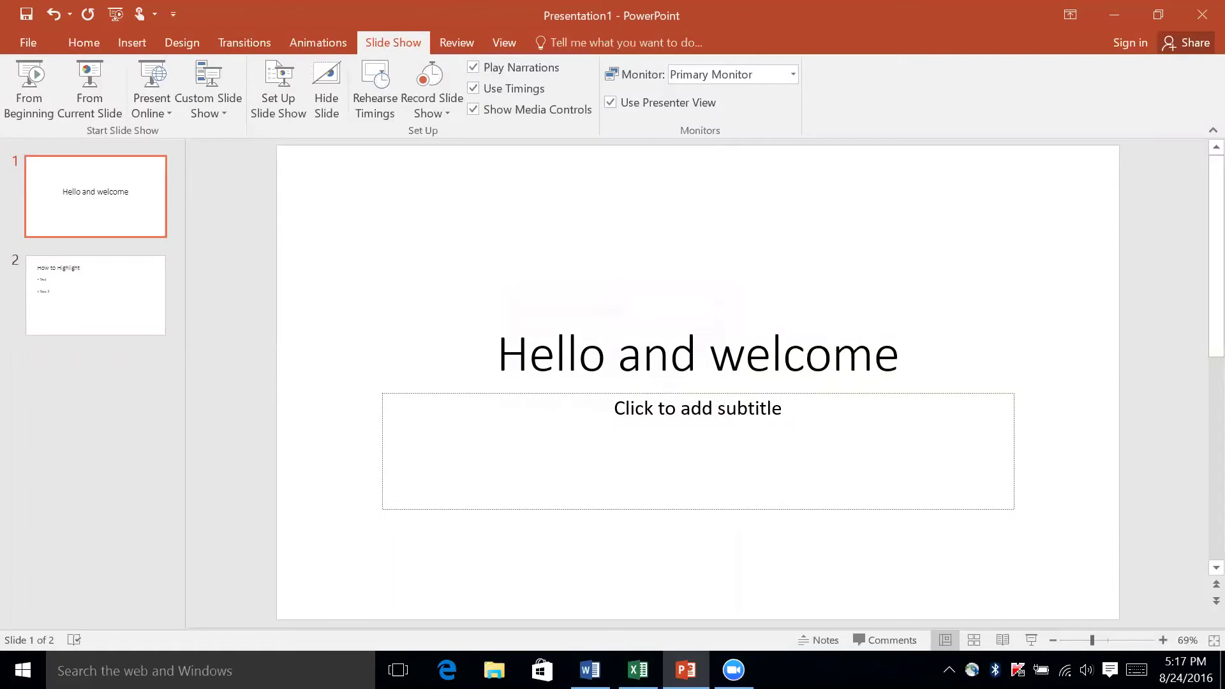
# Start recording the slide show from the beginning, then cancel the recording
pyautogui.click(444, 112)
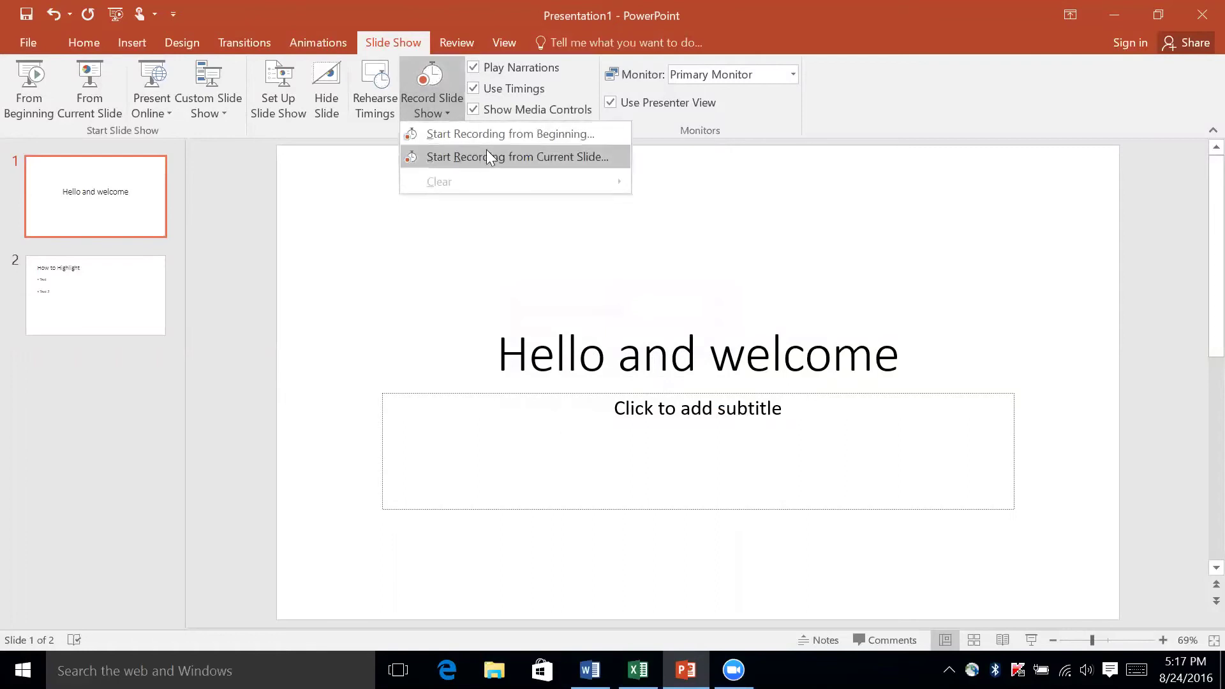
pyautogui.click(494, 134)
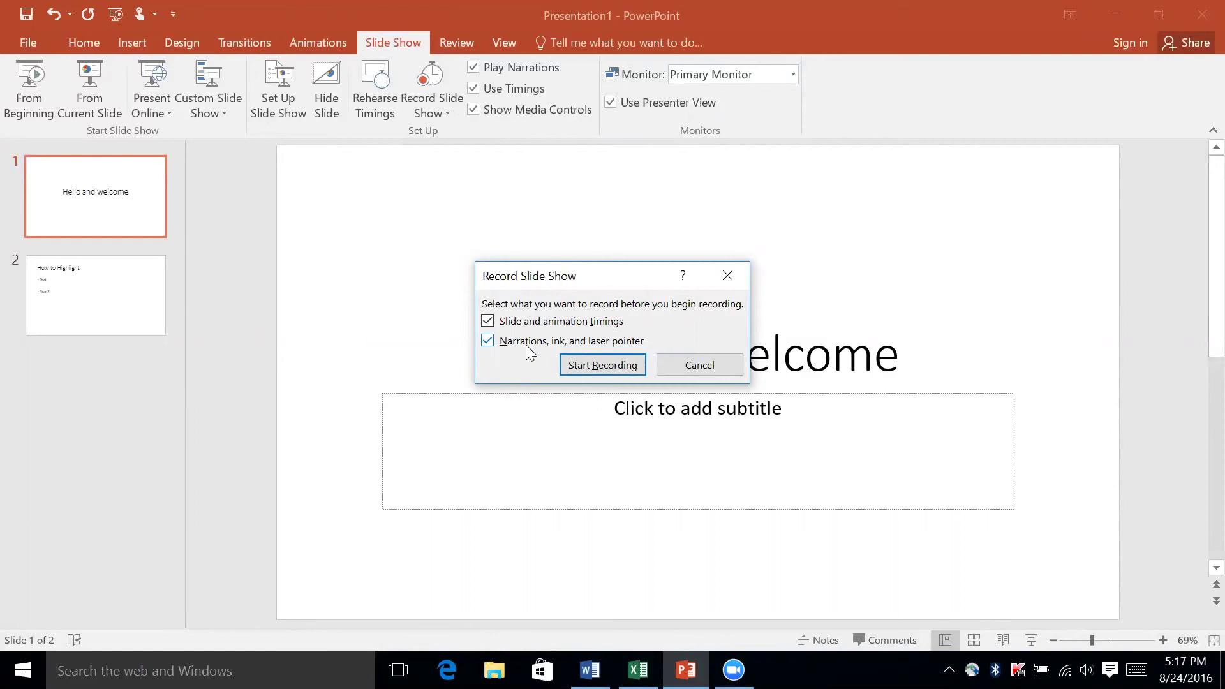
pyautogui.click(707, 369)
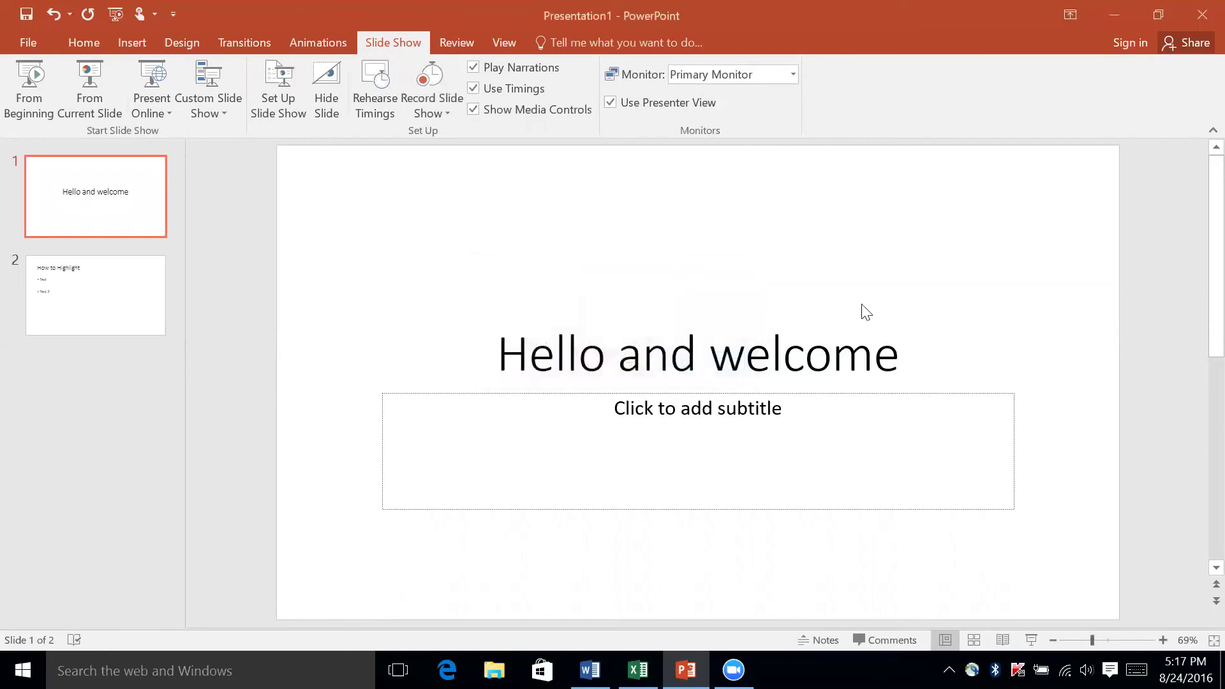
# Close PowerPoint and Word without saving either document
pyautogui.click(1202, 10)
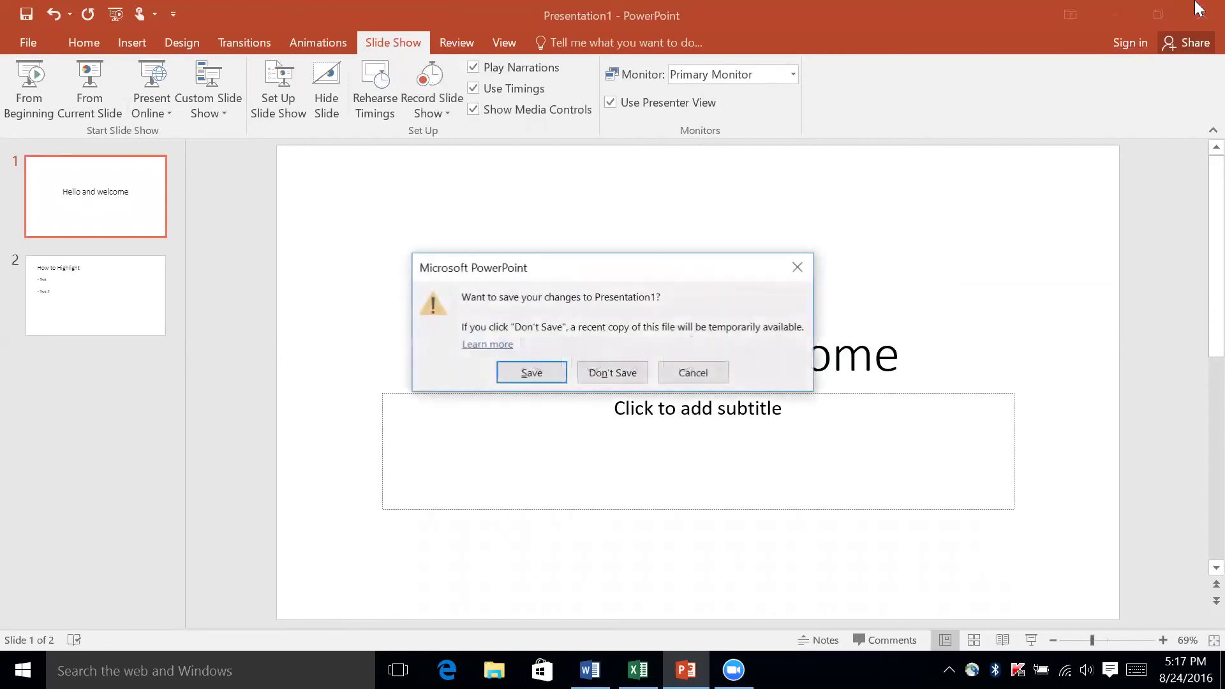
pyautogui.click(597, 368)
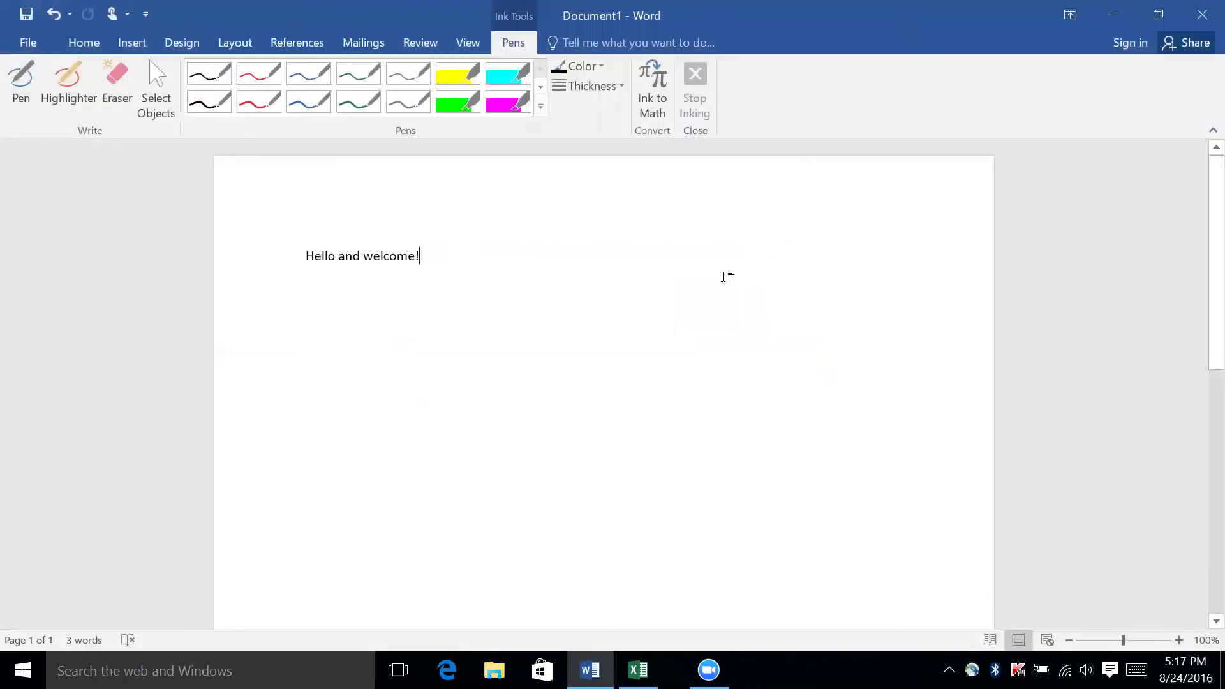
pyautogui.click(1203, 14)
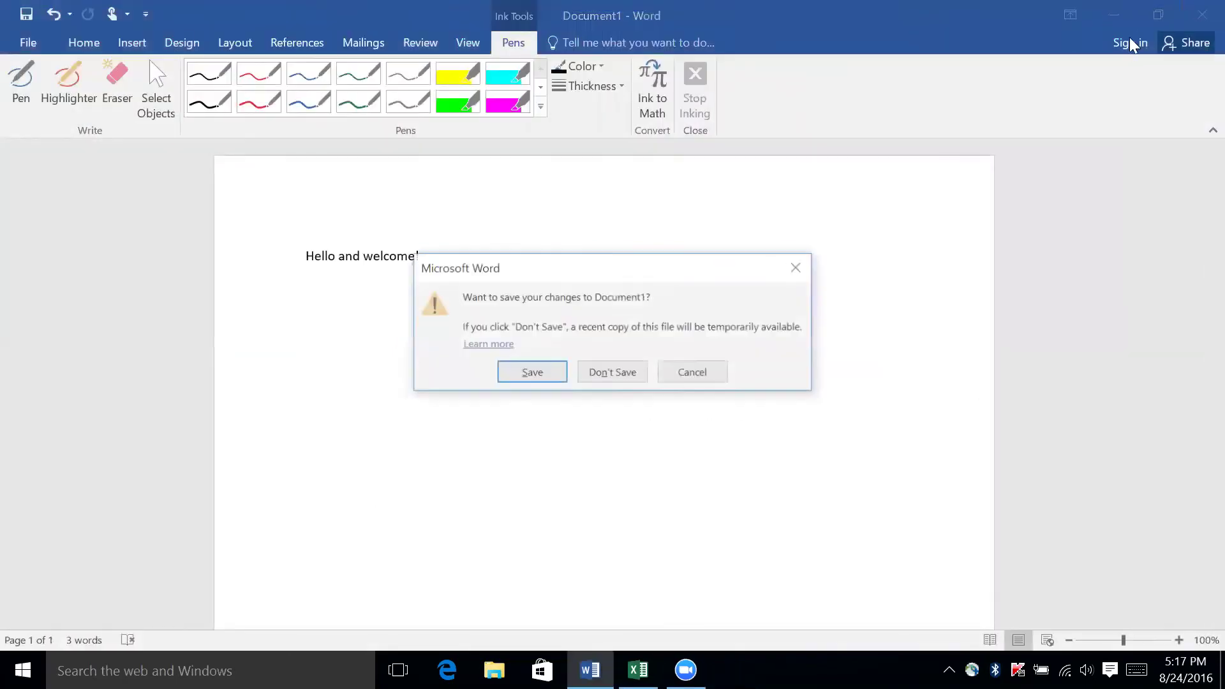
pyautogui.click(625, 370)
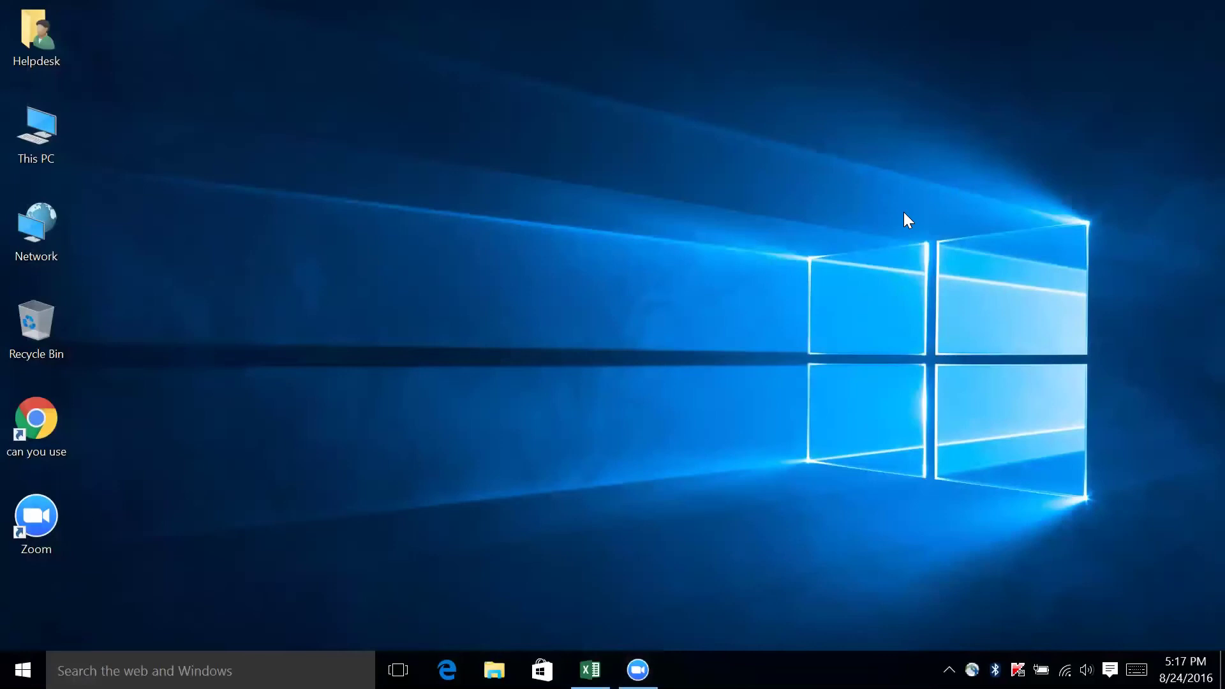